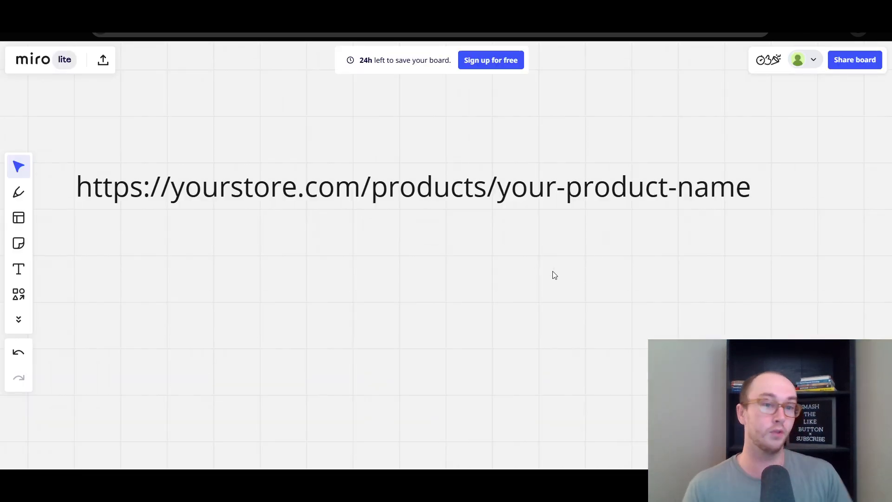
- Highlight the example product URL on the Miro board, then deselect it
{"action": "left_click", "coordinate": [515, 193]}
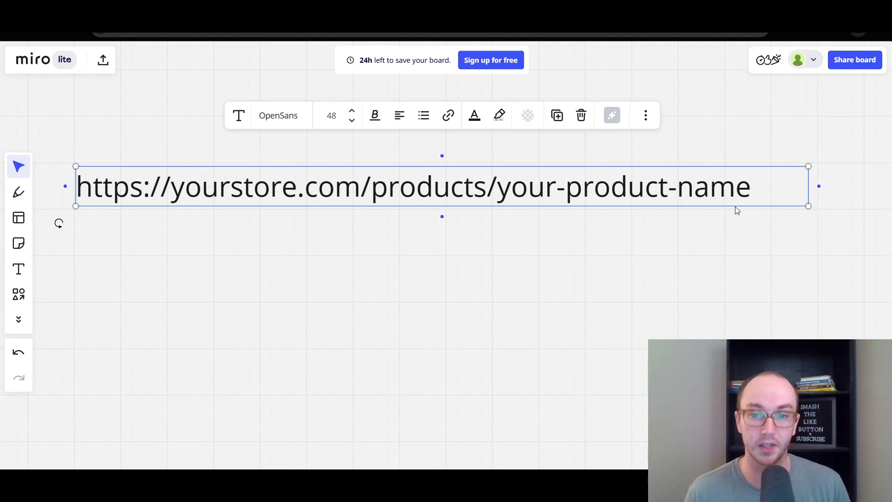
{"action": "left_click", "coordinate": [658, 269]}
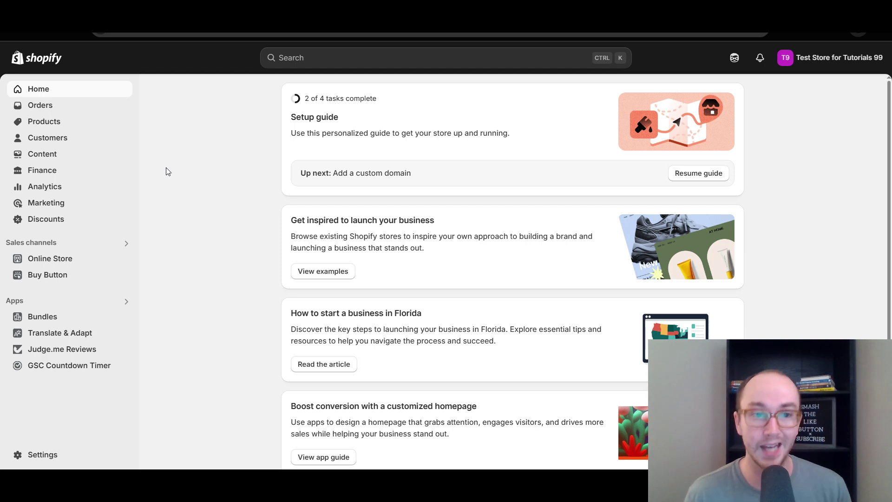
- Go to Products and open the Short sleeve t-shirt product
{"action": "left_click", "coordinate": [111, 122]}
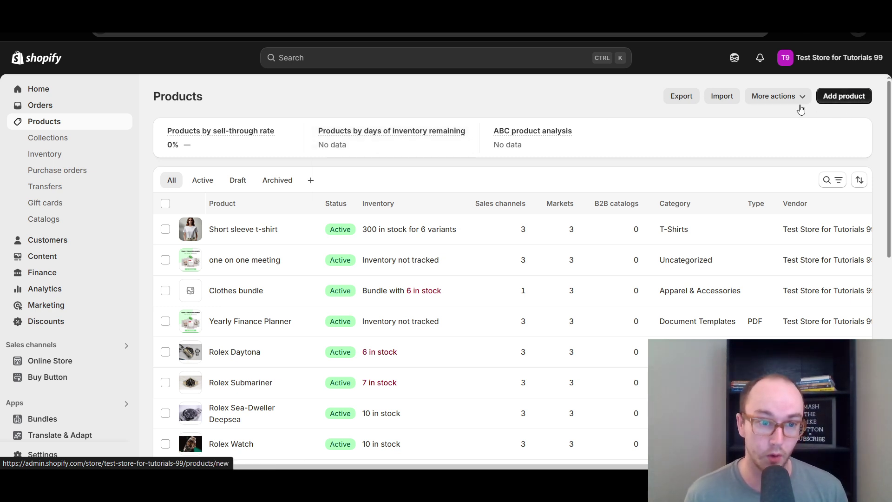
{"action": "left_click", "coordinate": [243, 229]}
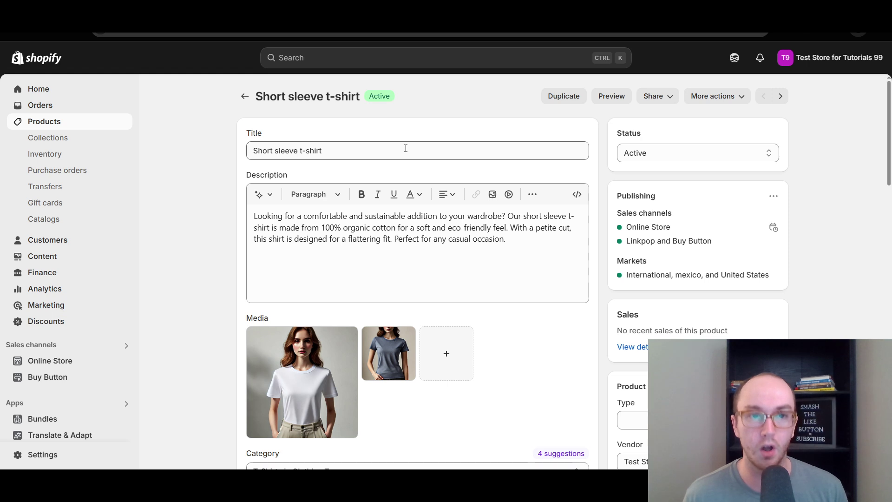
{"action": "left_click", "coordinate": [367, 36]}
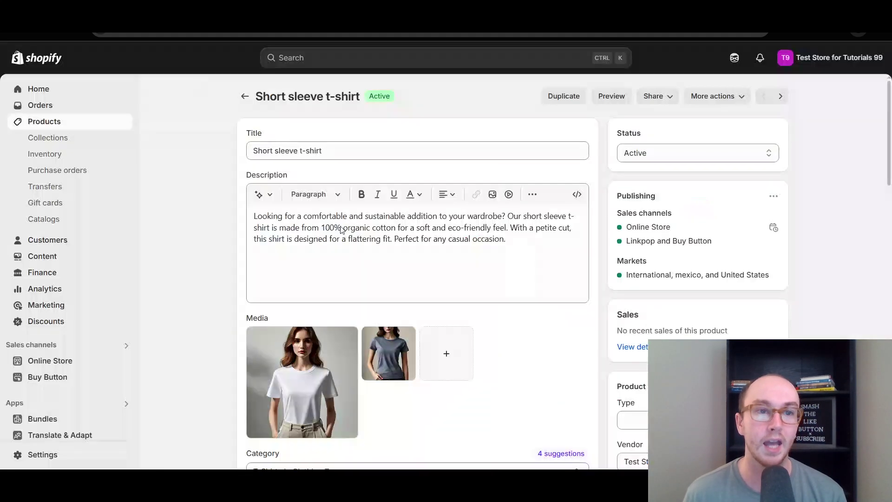
{"action": "left_click_drag", "start_coordinate": [322, 150], "coordinate": [222, 161]}
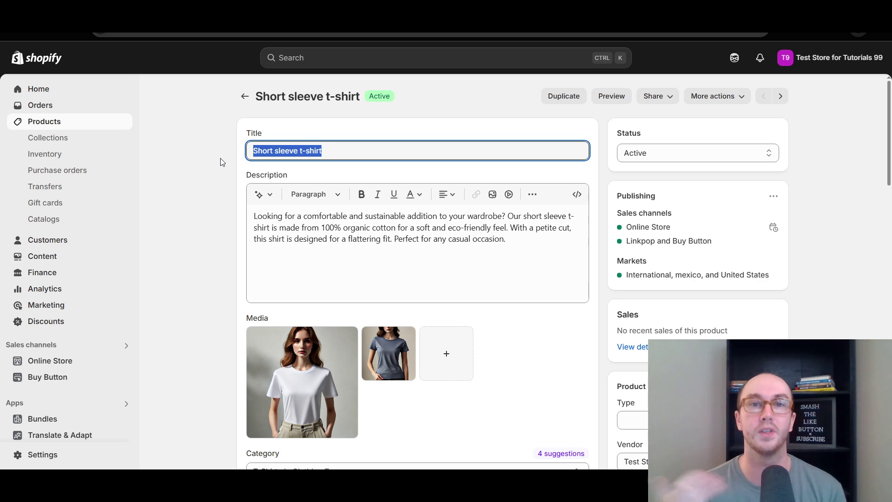
{"action": "left_click", "coordinate": [220, 158]}
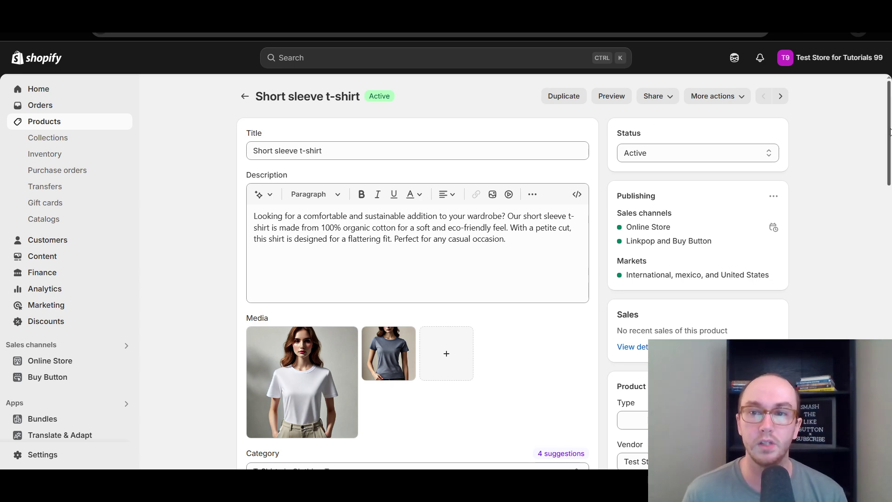
- Edit the t-shirt's Search engine listing and place the cursor in its URL handle field
{"action": "left_click_drag", "start_coordinate": [889, 141], "coordinate": [887, 358]}
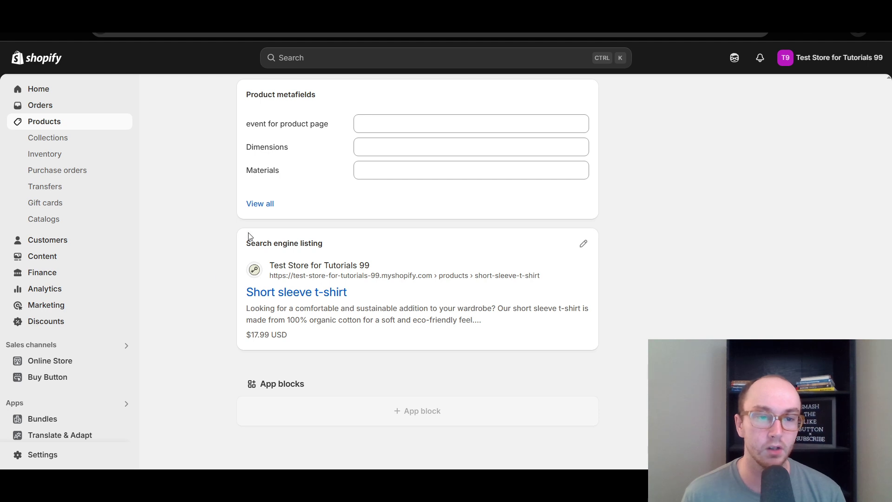
{"action": "left_click_drag", "start_coordinate": [241, 249], "coordinate": [336, 251]}
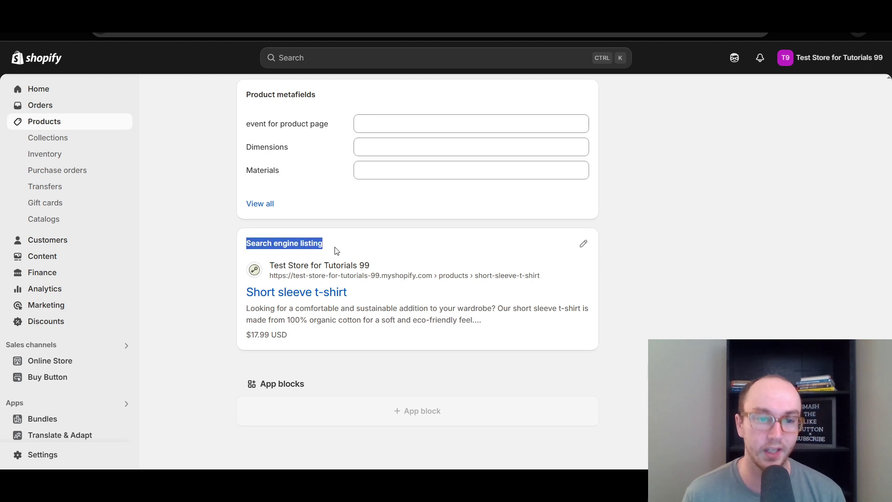
{"action": "left_click", "coordinate": [454, 249]}
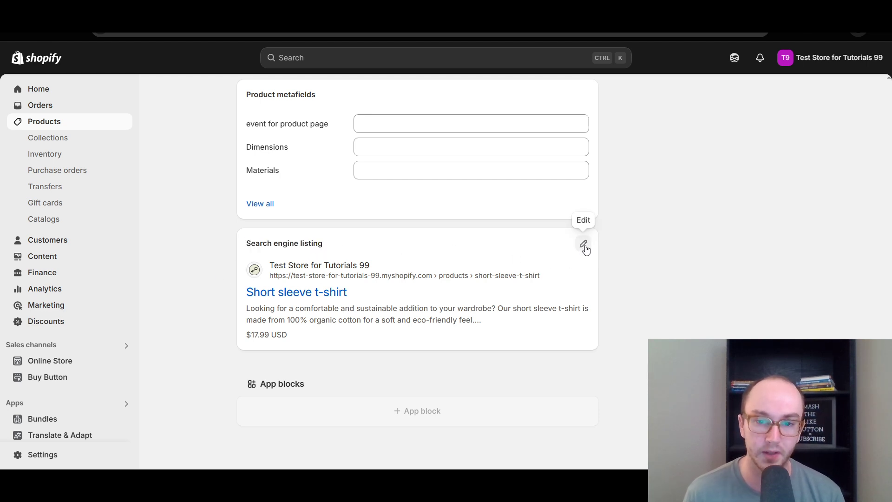
{"action": "left_click", "coordinate": [583, 244]}
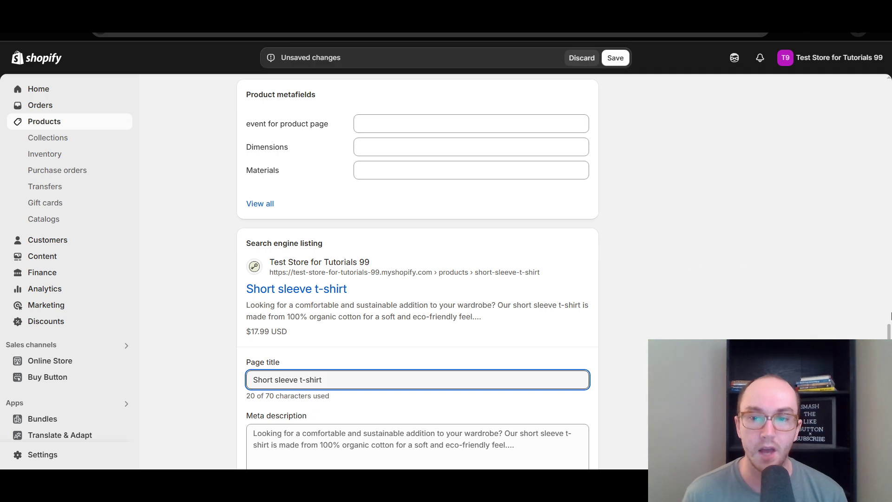
{"action": "scroll", "coordinate": [438, 295], "scroll_direction": "down", "scroll_amount": 3}
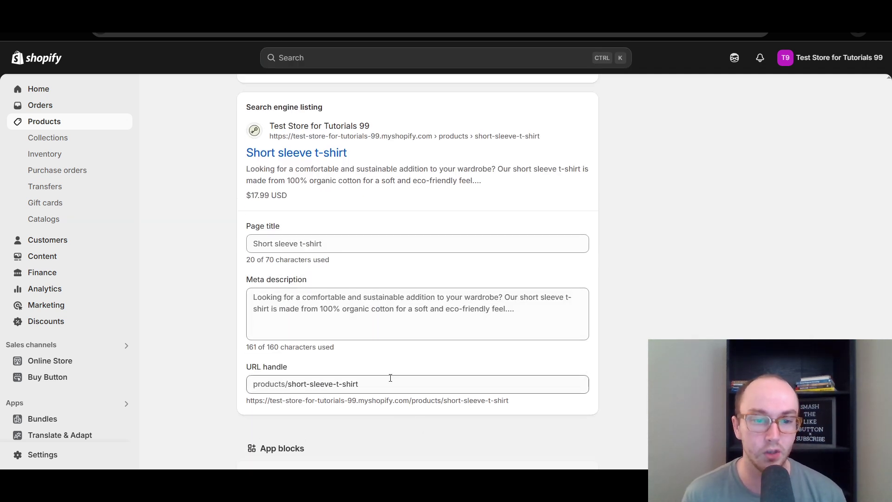
{"action": "scroll", "coordinate": [390, 378], "scroll_direction": "down", "scroll_amount": 1}
{"action": "scroll", "coordinate": [391, 378], "scroll_direction": "down", "scroll_amount": 1}
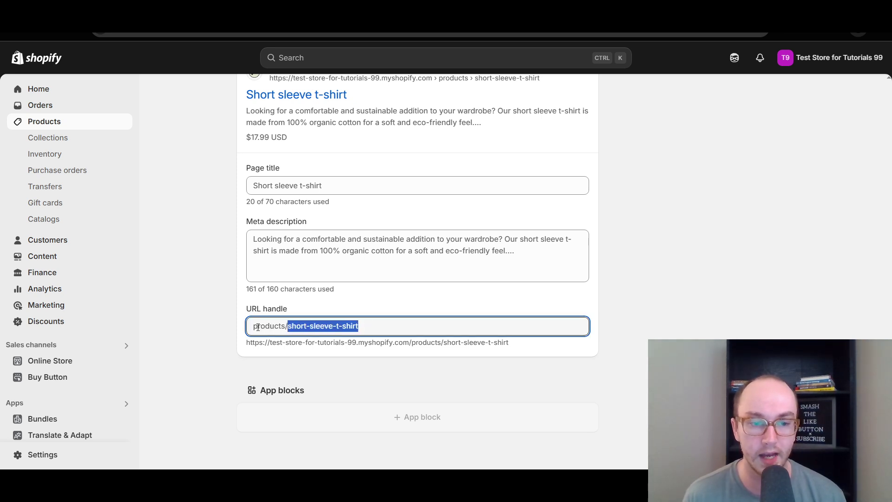
{"action": "left_click", "coordinate": [437, 321]}
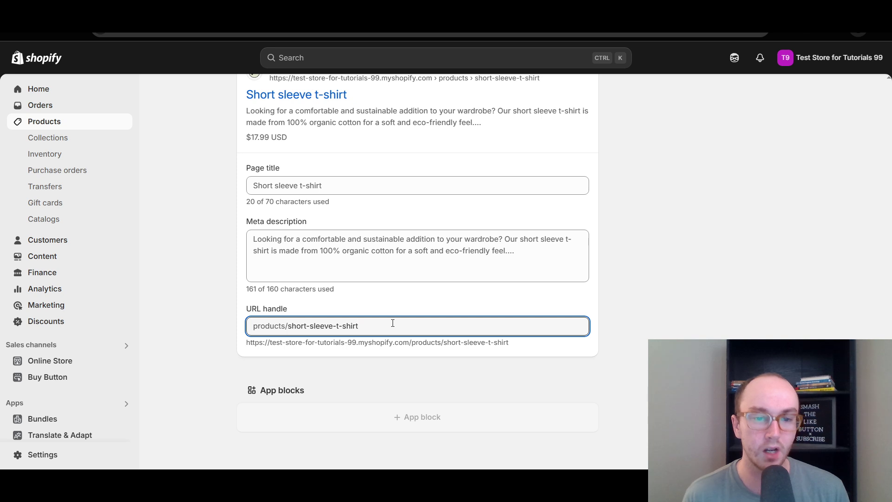
- Prefix the handle with 'womens-', keep the old-handle redirect enabled, and save the product
{"action": "type", "text": "-"}
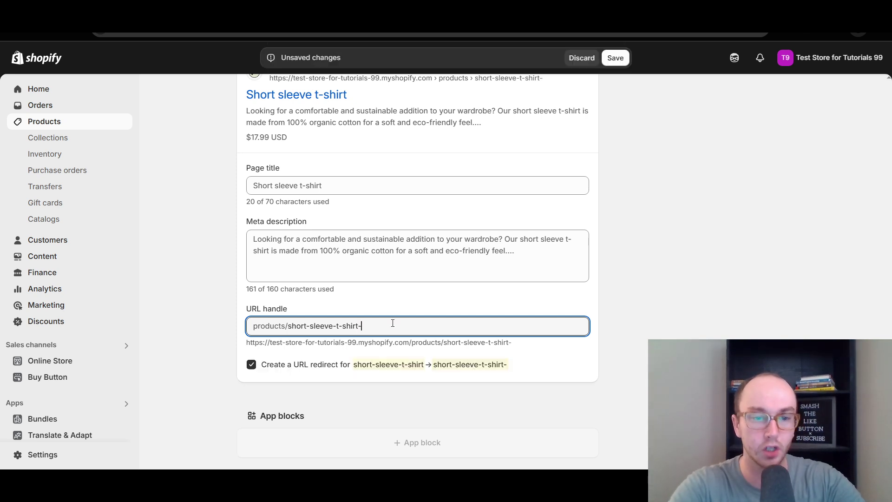
{"action": "key", "text": "BackSpace"}
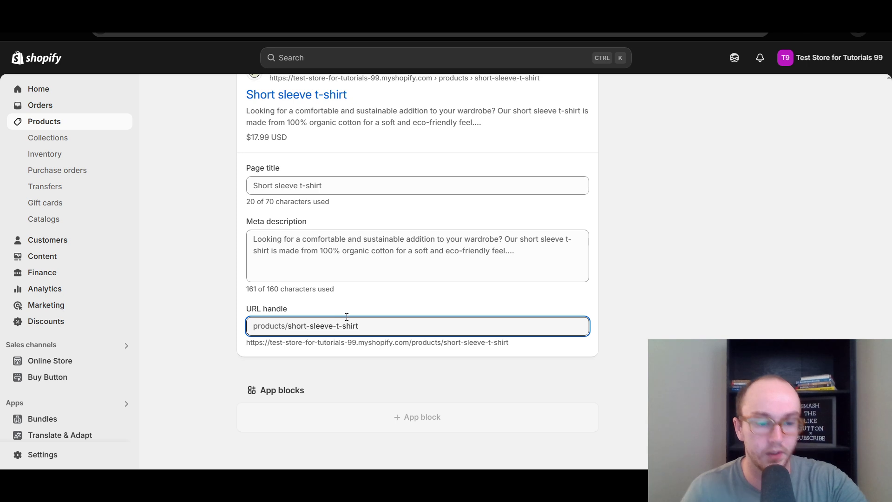
{"action": "key", "text": "Home"}
{"action": "type", "text": "womens"}
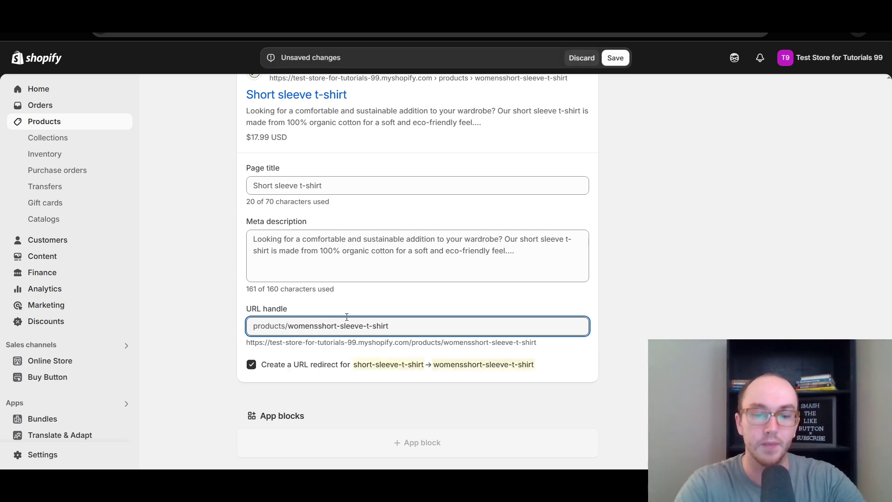
{"action": "type", "text": "-"}
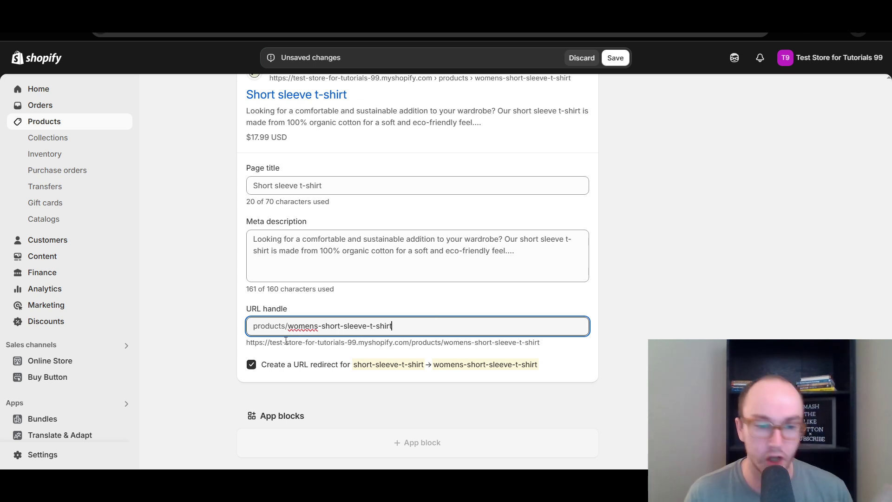
{"action": "left_click", "coordinate": [339, 311]}
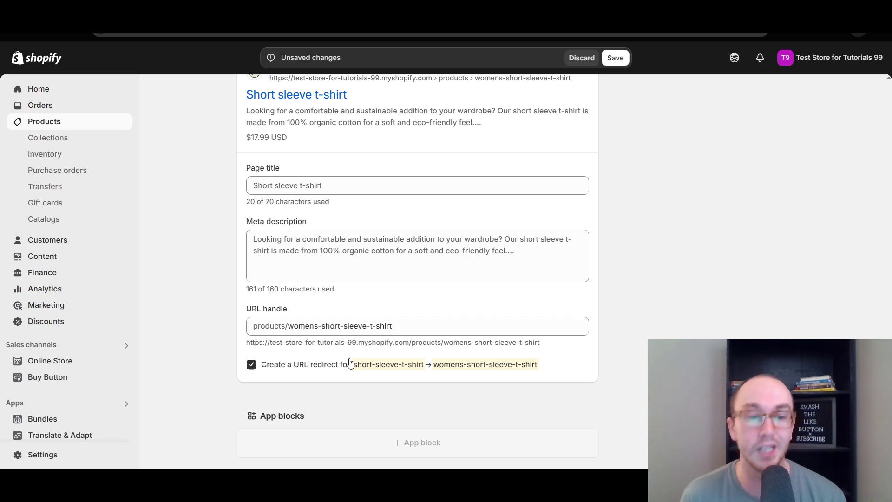
{"action": "left_click", "coordinate": [251, 367]}
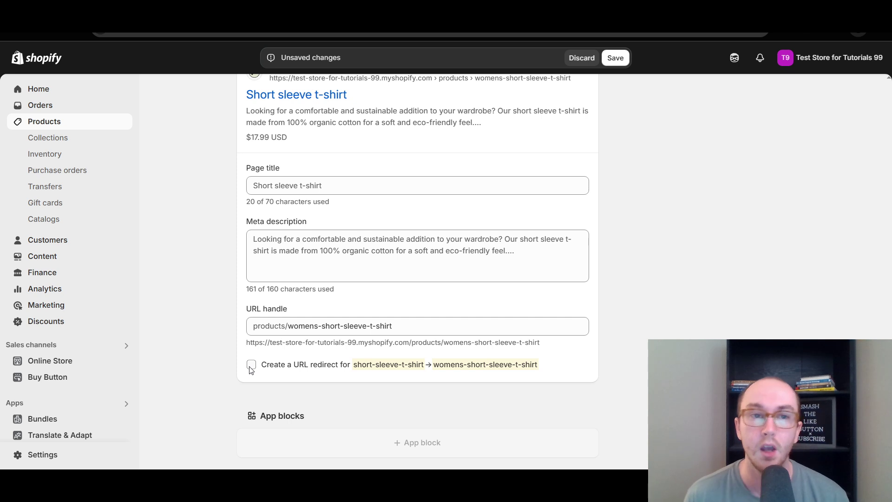
{"action": "left_click", "coordinate": [251, 367]}
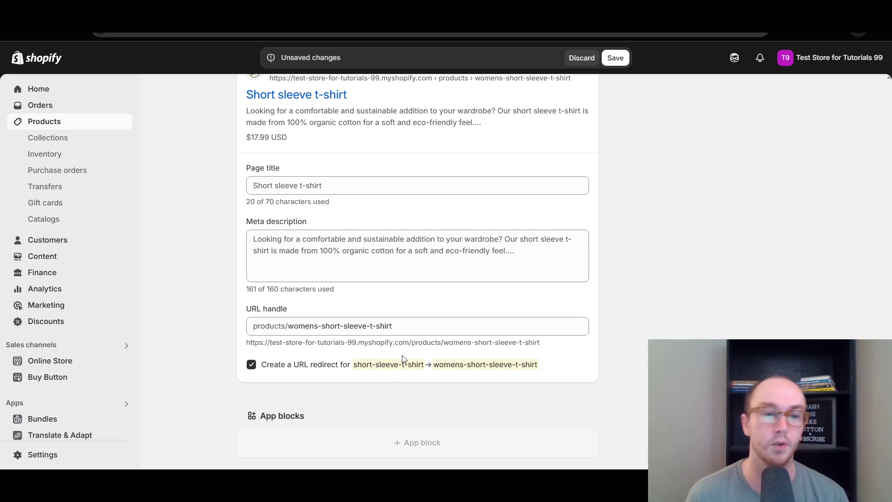
{"action": "left_click", "coordinate": [615, 57]}
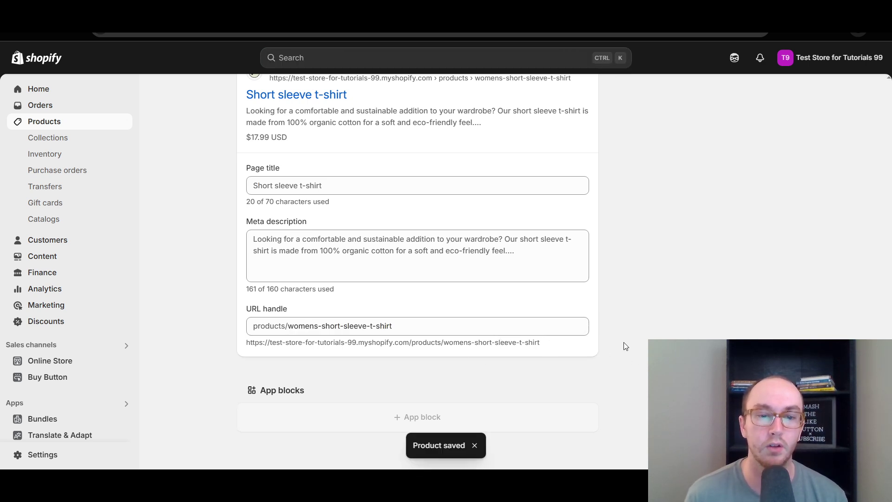
- Scroll the Short sleeve t-shirt's storefront page showing its $17.99 price and options
{"action": "scroll", "coordinate": [644, 355], "scroll_direction": "up", "scroll_amount": 3}
{"action": "scroll", "coordinate": [644, 355], "scroll_direction": "down", "scroll_amount": 3}
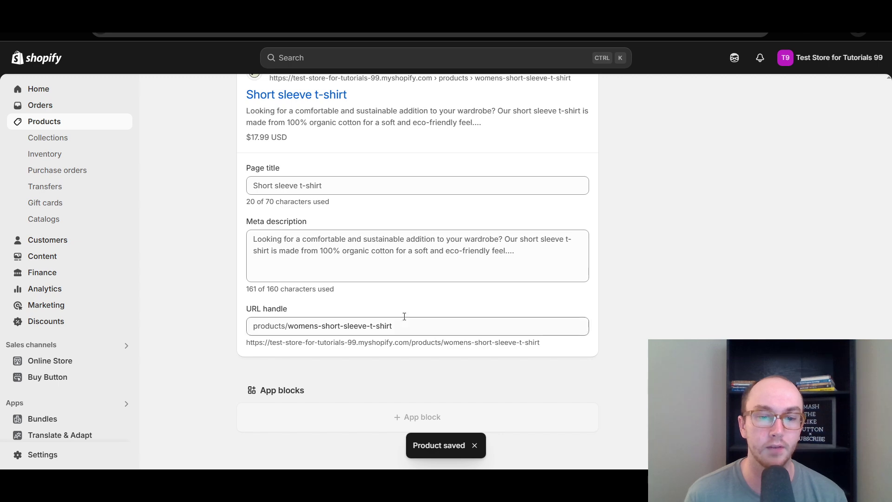
{"action": "scroll", "coordinate": [604, 271], "scroll_direction": "up", "scroll_amount": 10}
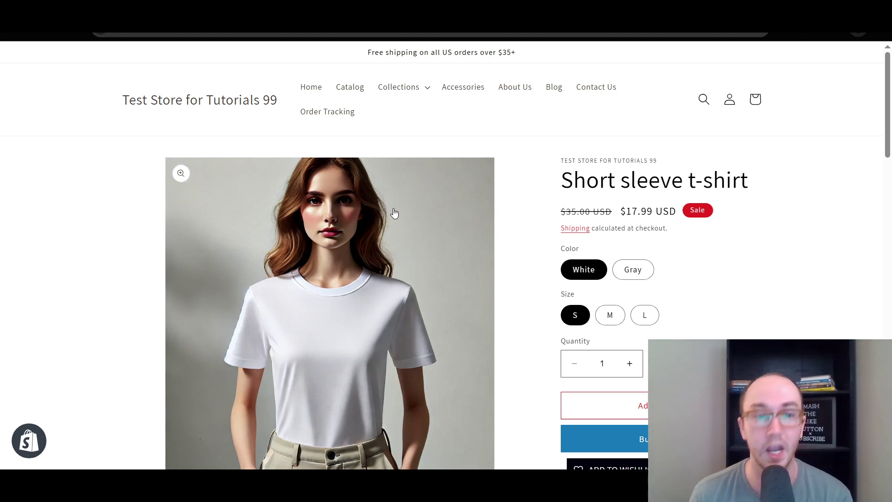
- Point out the storefront product title and the admin URL handle, then scroll back up
{"action": "left_click_drag", "start_coordinate": [561, 180], "coordinate": [767, 182]}
{"action": "left_click", "coordinate": [767, 182]}
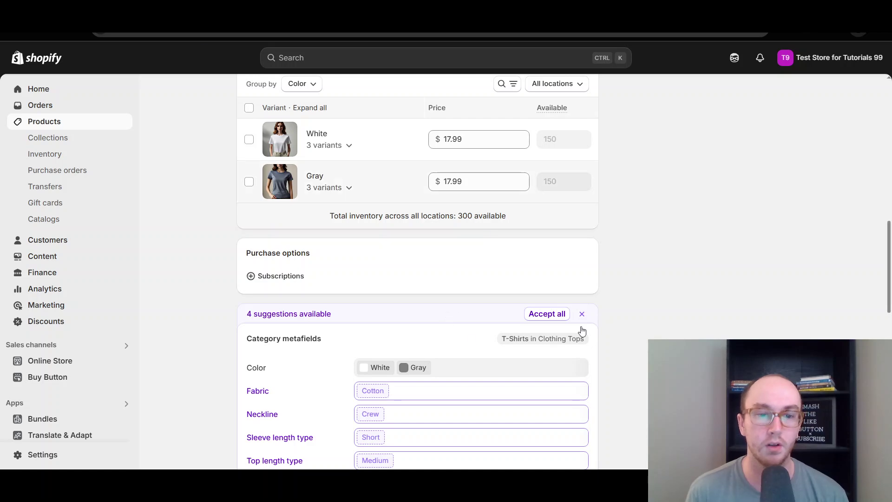
{"action": "left_click_drag", "start_coordinate": [889, 223], "coordinate": [889, 372]}
{"action": "scroll", "coordinate": [412, 403], "scroll_direction": "up", "scroll_amount": 1}
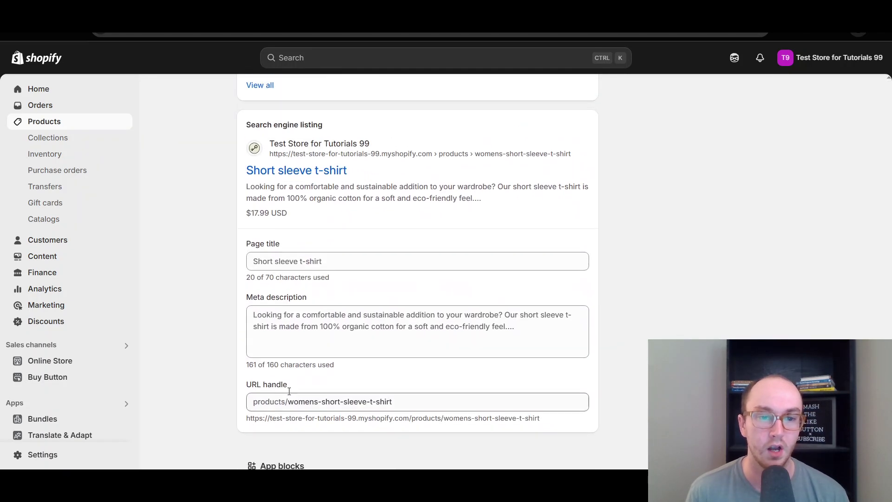
{"action": "left_click_drag", "start_coordinate": [420, 400], "coordinate": [230, 377]}
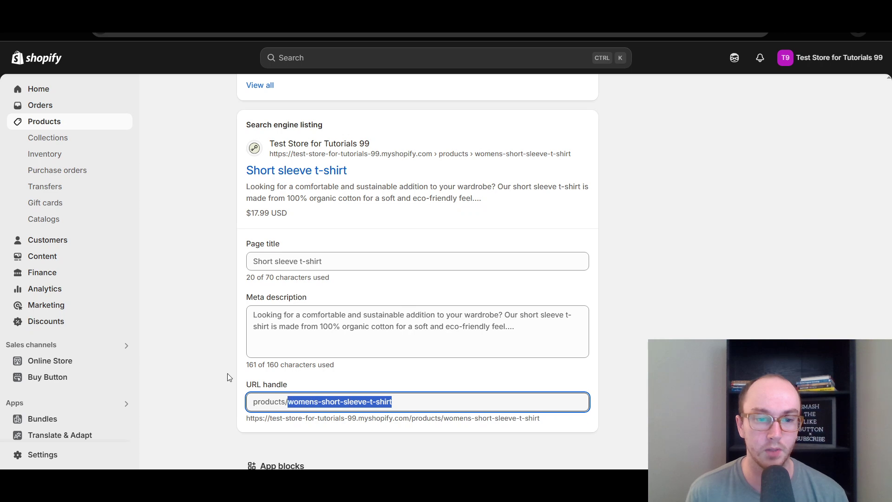
{"action": "left_click", "coordinate": [210, 366]}
{"action": "scroll", "coordinate": [210, 367], "scroll_direction": "up", "scroll_amount": 1}
{"action": "scroll", "coordinate": [211, 354], "scroll_direction": "up", "scroll_amount": 20}
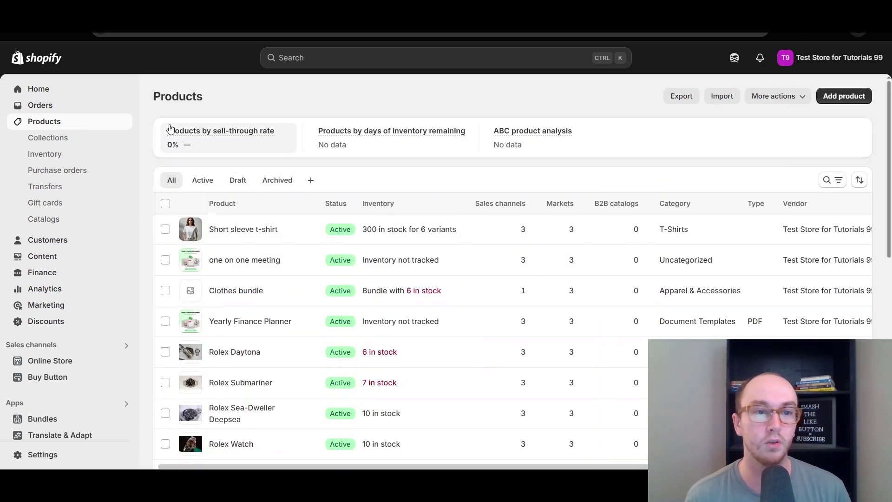
- Try selecting all products and the Short sleeve t-shirt, then clear the selection
{"action": "left_click", "coordinate": [165, 204]}
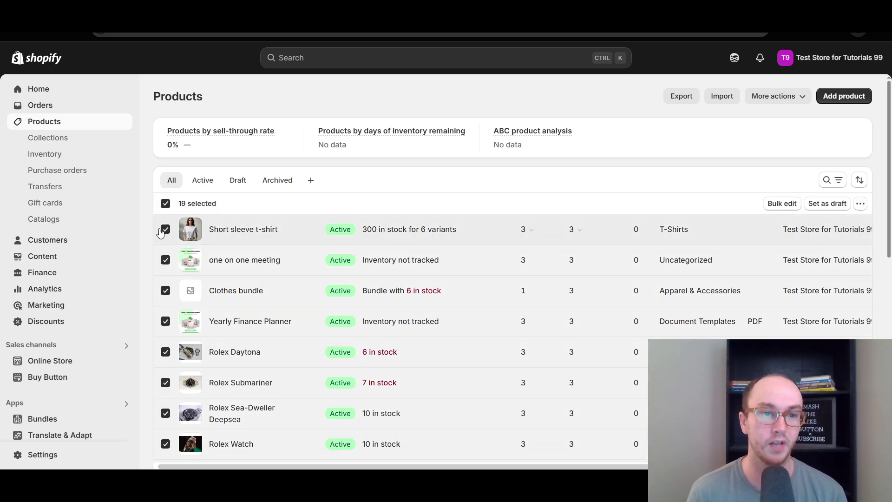
{"action": "scroll", "coordinate": [138, 277], "scroll_direction": "down", "scroll_amount": 1}
{"action": "scroll", "coordinate": [144, 276], "scroll_direction": "down", "scroll_amount": 2}
{"action": "scroll", "coordinate": [145, 277], "scroll_direction": "down", "scroll_amount": 5}
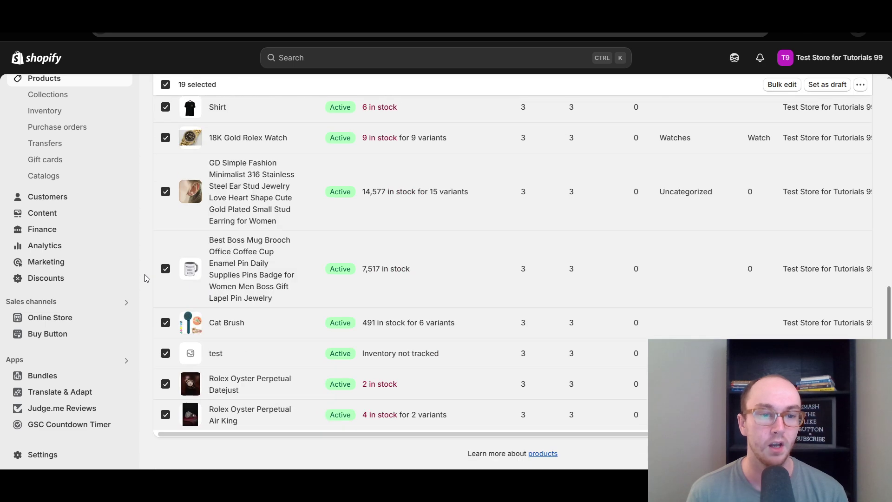
{"action": "scroll", "coordinate": [458, 432], "scroll_direction": "up", "scroll_amount": 10}
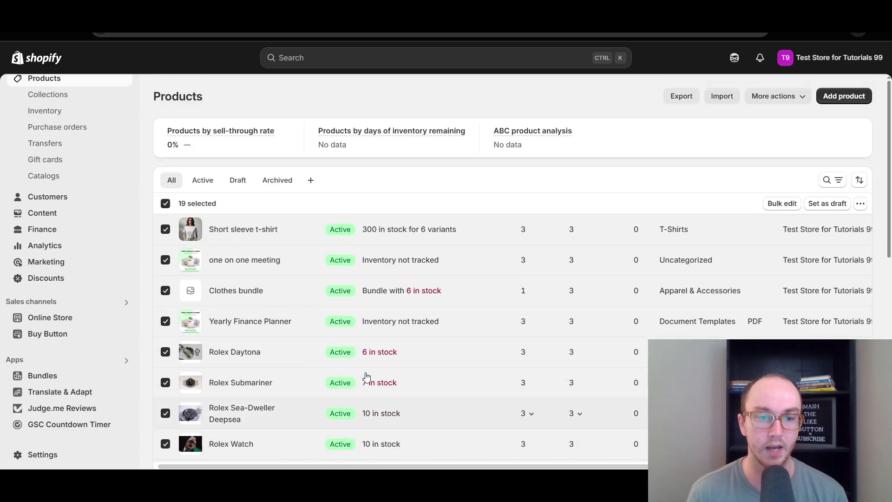
{"action": "left_click", "coordinate": [166, 204]}
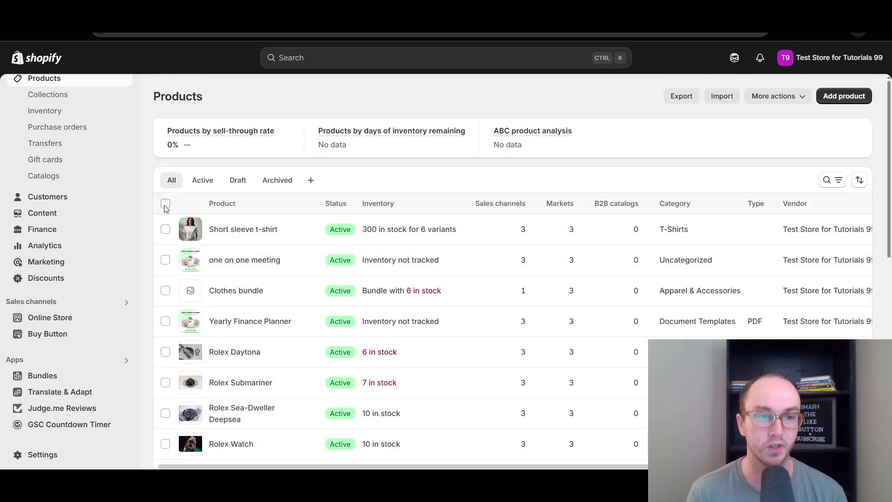
{"action": "left_click", "coordinate": [166, 231]}
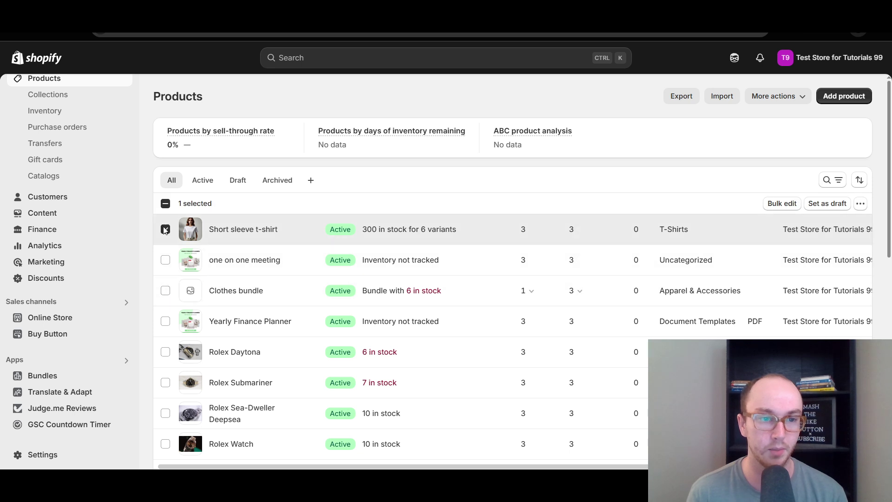
{"action": "left_click", "coordinate": [165, 230]}
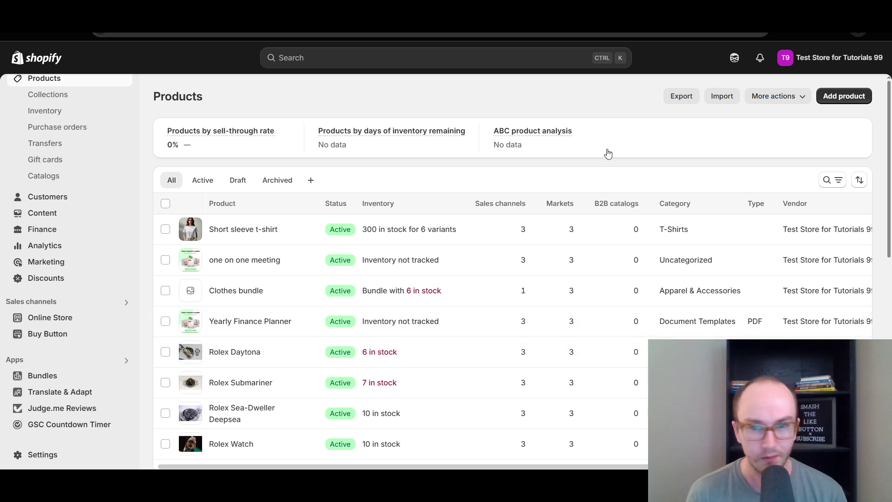
{"action": "scroll", "coordinate": [383, 324], "scroll_direction": "down", "scroll_amount": 3}
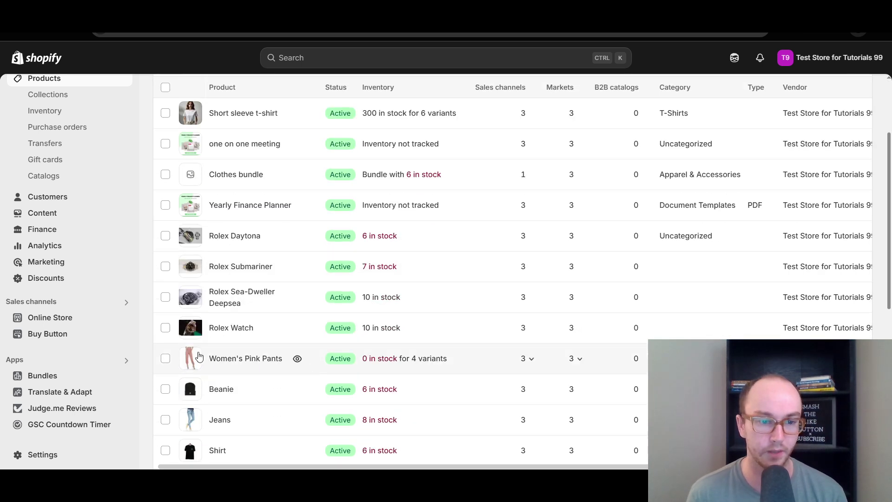
- Tick Rolex Daytona, Submariner, Sea-Dweller Deepsea and Rolex Watch in the list
{"action": "left_click", "coordinate": [166, 235]}
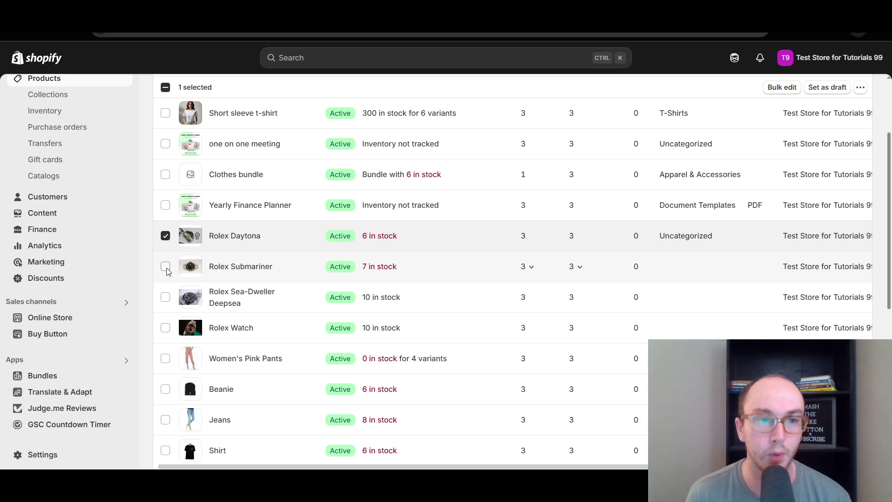
{"action": "left_click", "coordinate": [166, 267]}
{"action": "left_click", "coordinate": [166, 297]}
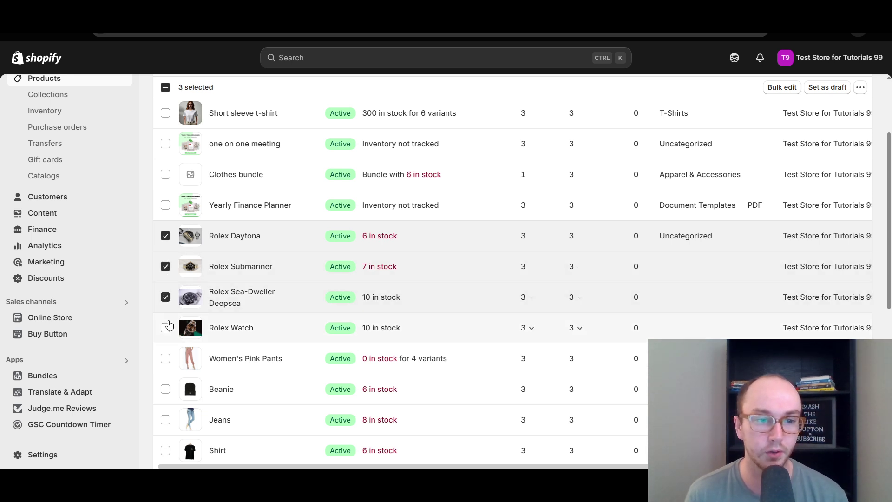
{"action": "left_click", "coordinate": [165, 327]}
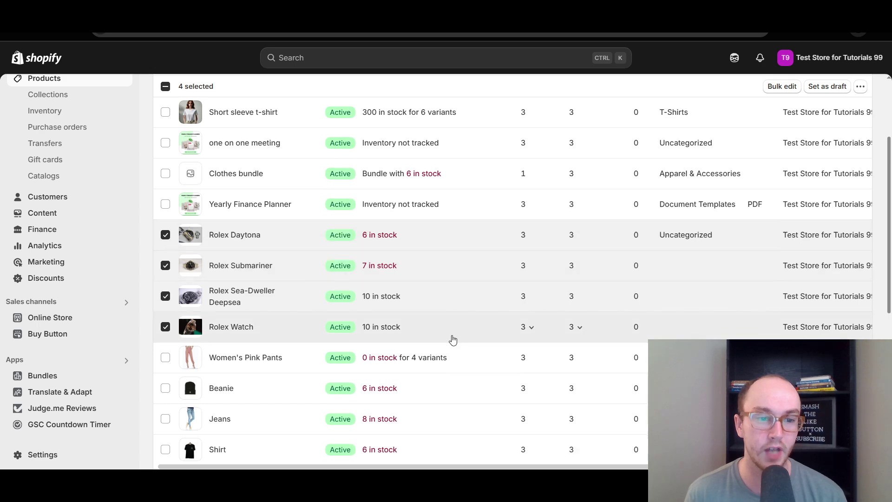
{"action": "scroll", "coordinate": [453, 339], "scroll_direction": "down", "scroll_amount": 6}
{"action": "scroll", "coordinate": [453, 340], "scroll_direction": "down", "scroll_amount": 2}
{"action": "scroll", "coordinate": [453, 340], "scroll_direction": "up", "scroll_amount": 2}
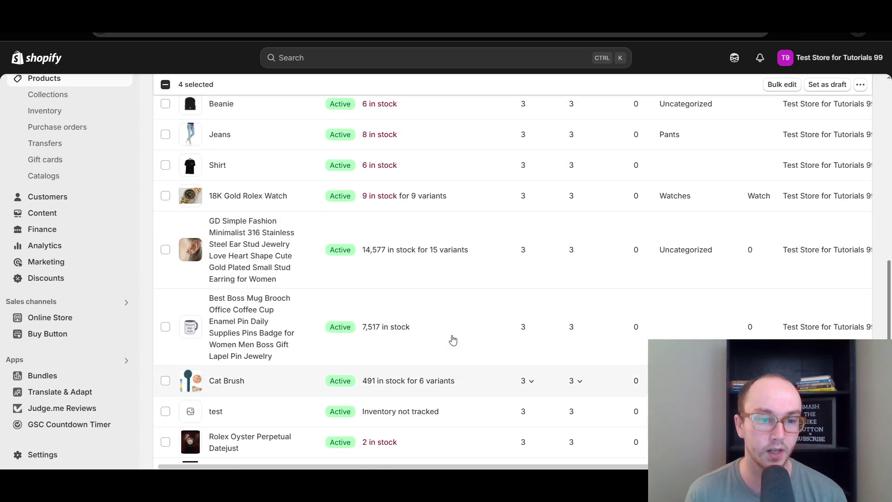
{"action": "scroll", "coordinate": [308, 384], "scroll_direction": "down", "scroll_amount": 2}
- Also tick Air King and Datejust, then bulk edit the six selected products
{"action": "left_click", "coordinate": [166, 414]}
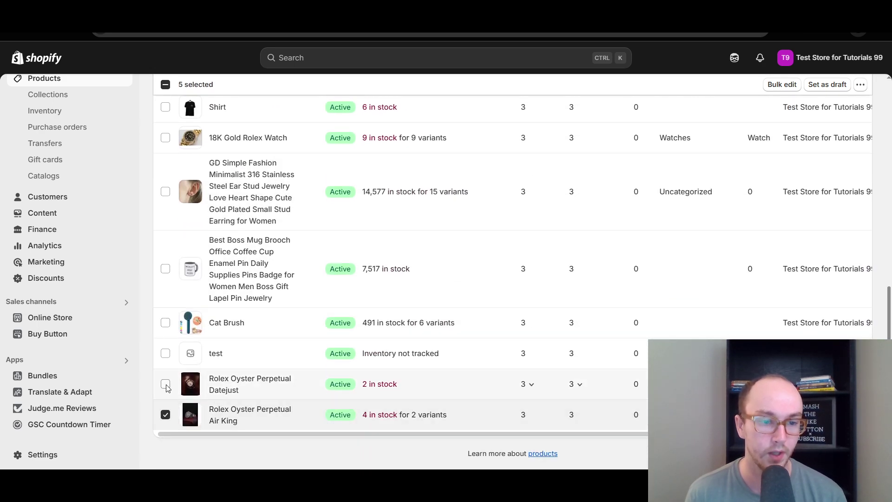
{"action": "left_click", "coordinate": [165, 384]}
{"action": "scroll", "coordinate": [366, 377], "scroll_direction": "up", "scroll_amount": 5}
{"action": "scroll", "coordinate": [367, 375], "scroll_direction": "up", "scroll_amount": 5}
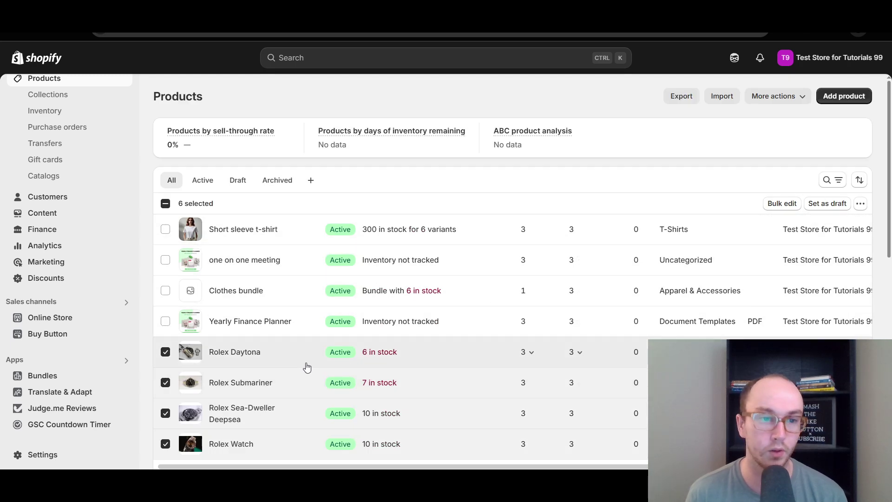
{"action": "scroll", "coordinate": [394, 193], "scroll_direction": "down", "scroll_amount": 3}
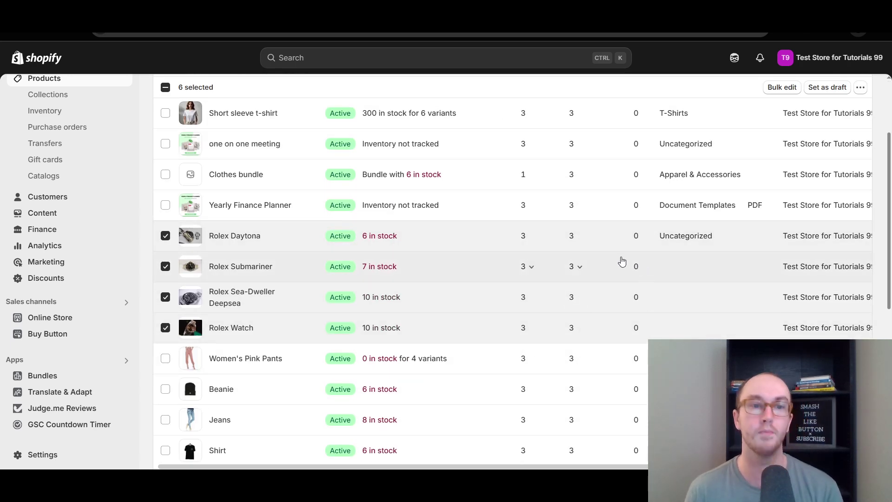
{"action": "scroll", "coordinate": [621, 259], "scroll_direction": "up", "scroll_amount": 3}
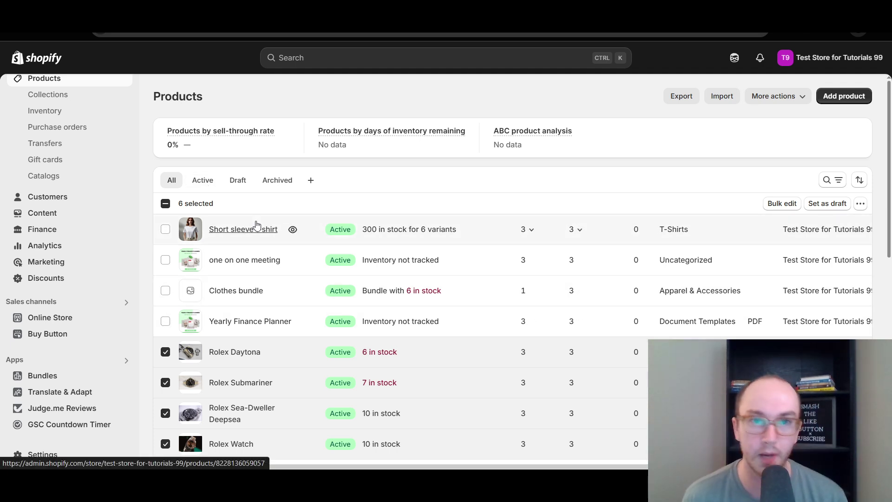
{"action": "left_click", "coordinate": [779, 205]}
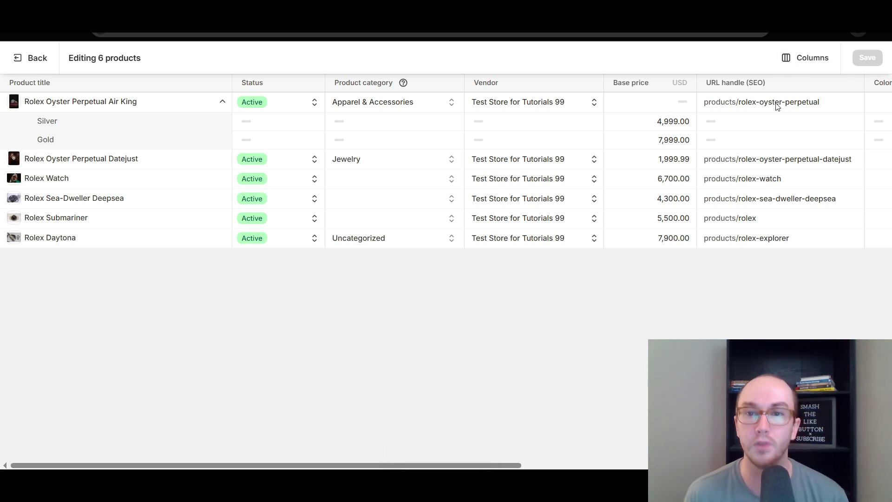
- Search the column list for 'url' and turn on the URL handle (SEO) column
{"action": "left_click", "coordinate": [812, 60]}
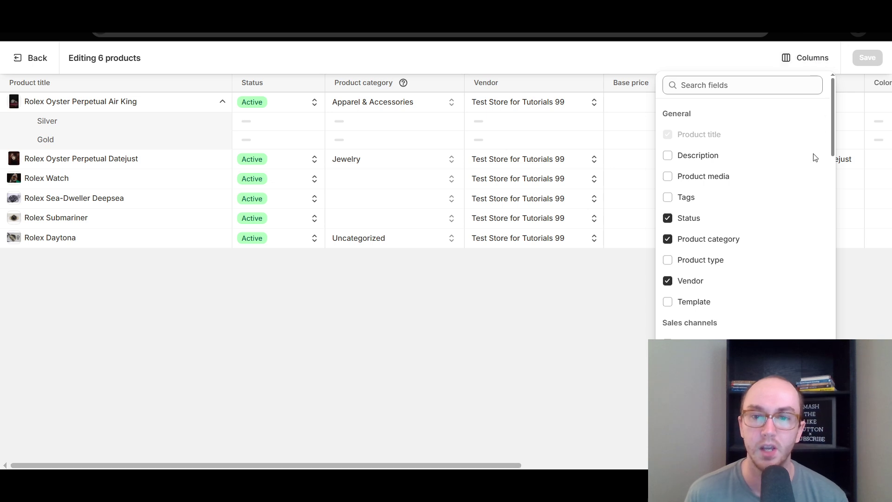
{"action": "left_click", "coordinate": [719, 85]}
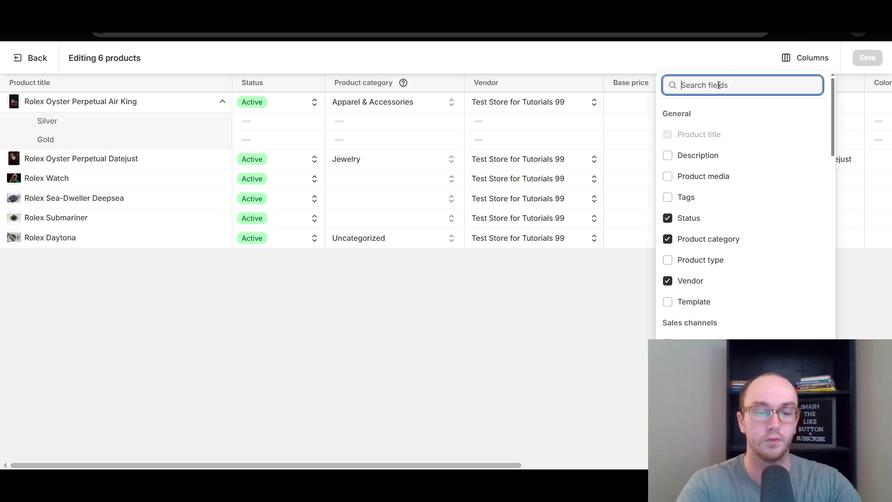
{"action": "type", "text": "ru"}
{"action": "key", "text": "BackSpace"}
{"action": "key", "text": "BackSpace"}
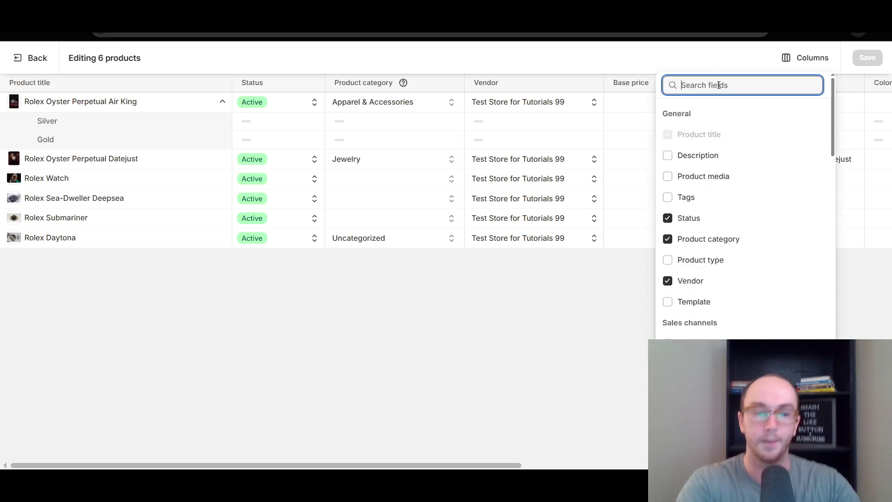
{"action": "type", "text": "url"}
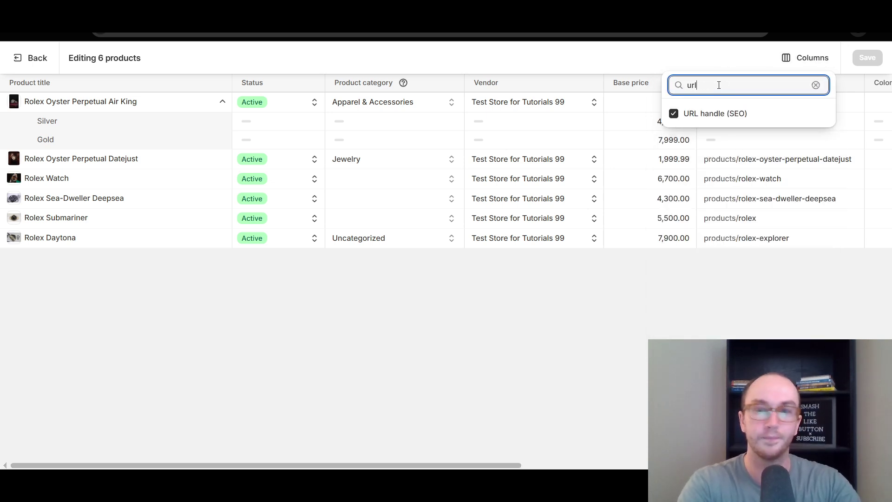
{"action": "left_click", "coordinate": [674, 114]}
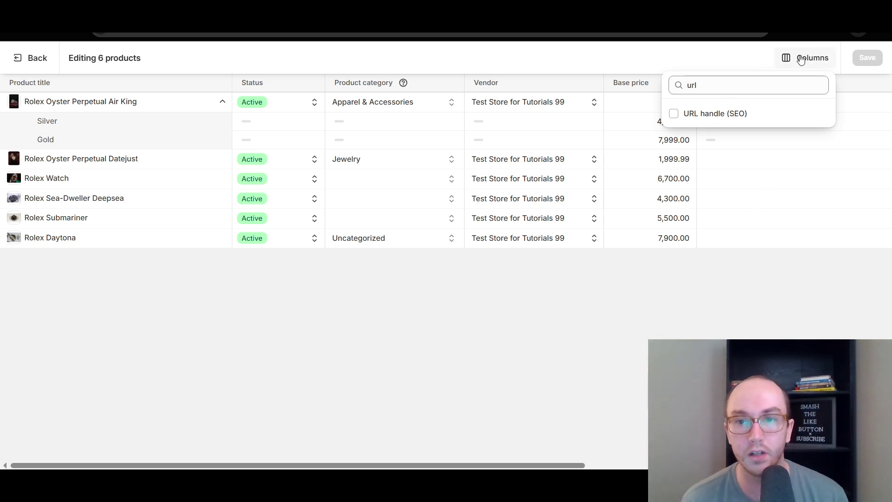
{"action": "left_click", "coordinate": [673, 114]}
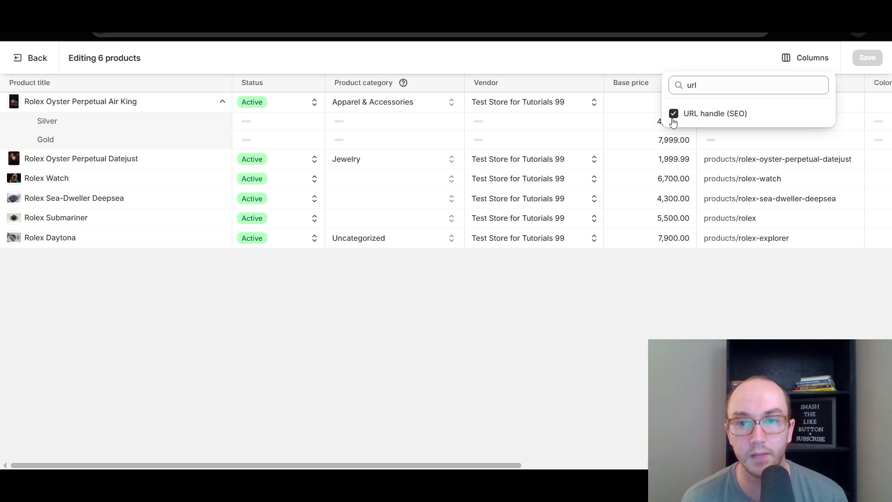
{"action": "left_click", "coordinate": [728, 324]}
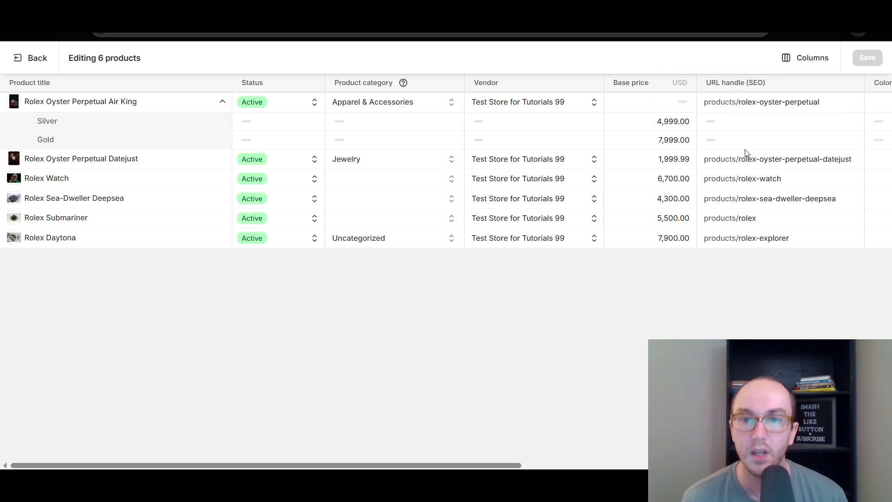
- Click through the URL handle cells from Air King down to Daytona
{"action": "left_click", "coordinate": [731, 106]}
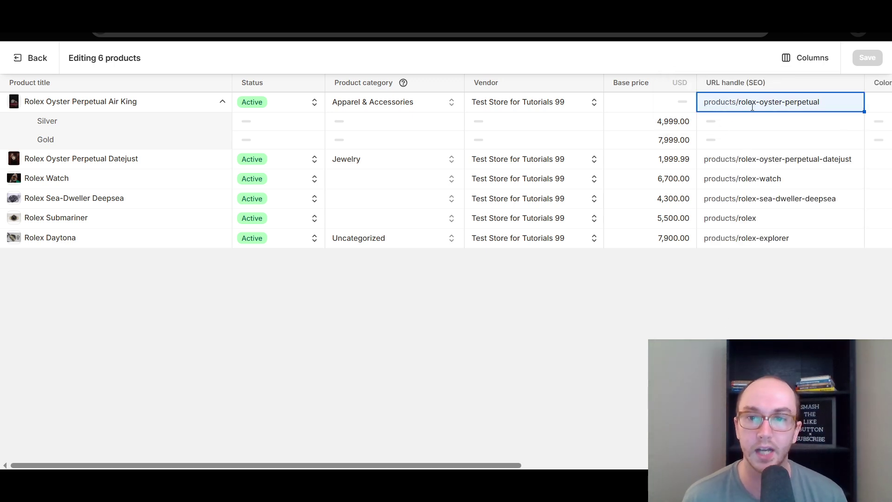
{"action": "left_click", "coordinate": [774, 102]}
{"action": "left_click", "coordinate": [846, 163]}
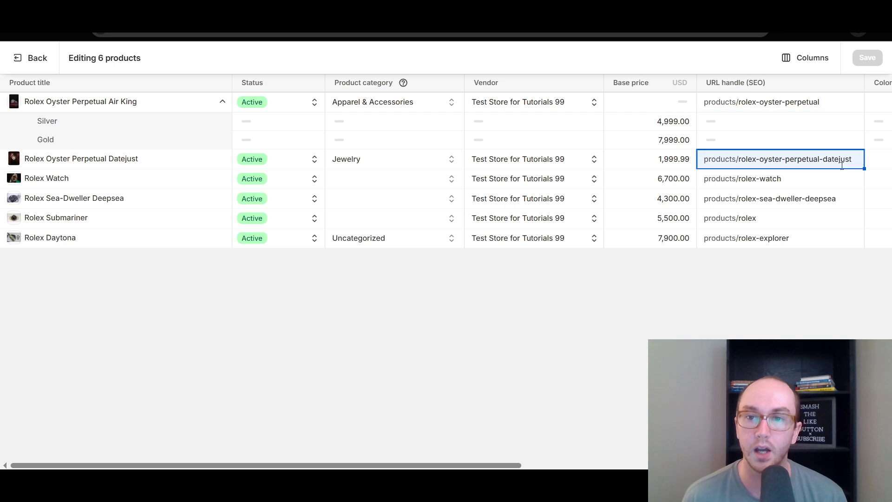
{"action": "left_click", "coordinate": [819, 181]}
{"action": "left_click", "coordinate": [811, 202]}
{"action": "left_click", "coordinate": [804, 219]}
{"action": "left_click", "coordinate": [800, 238]}
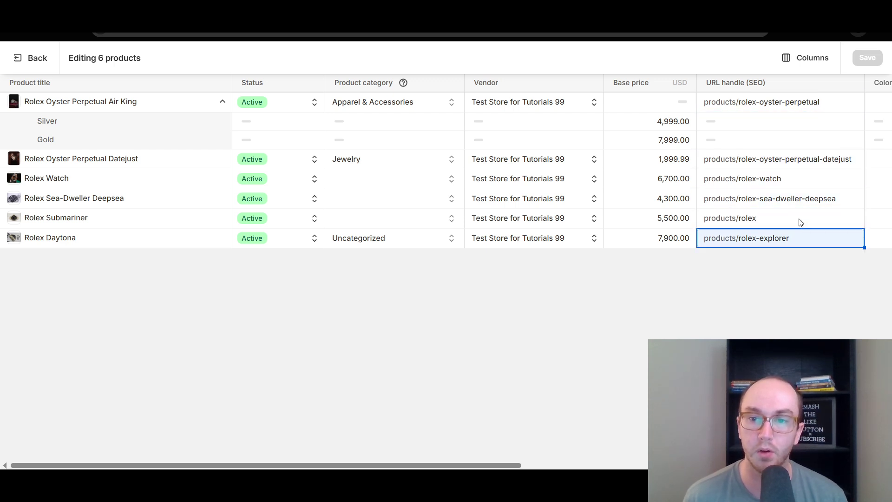
- Change the Submariner handle from 'rolex' to 'rolex-submariner' and save
{"action": "double_click", "coordinate": [800, 217]}
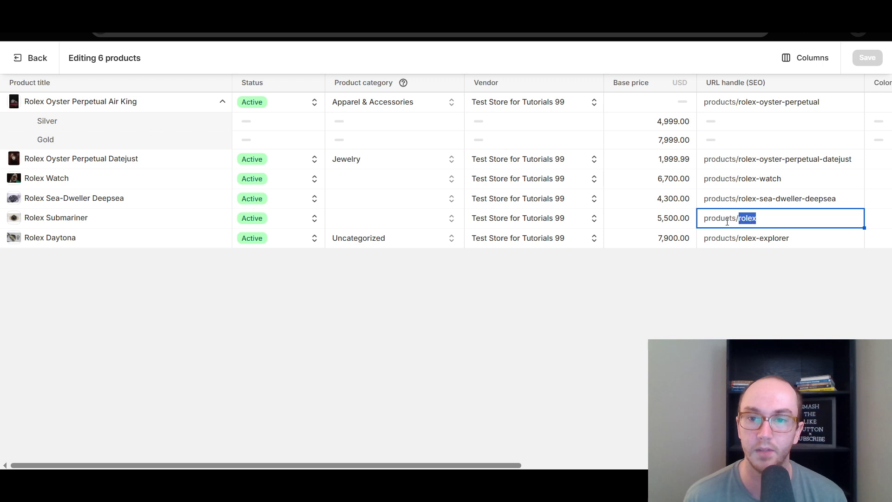
{"action": "key", "text": "Right"}
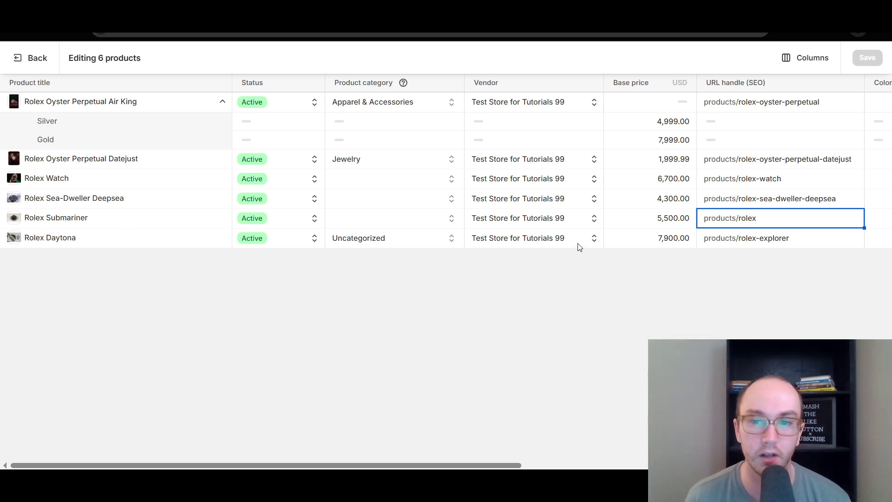
{"action": "type", "text": "-"}
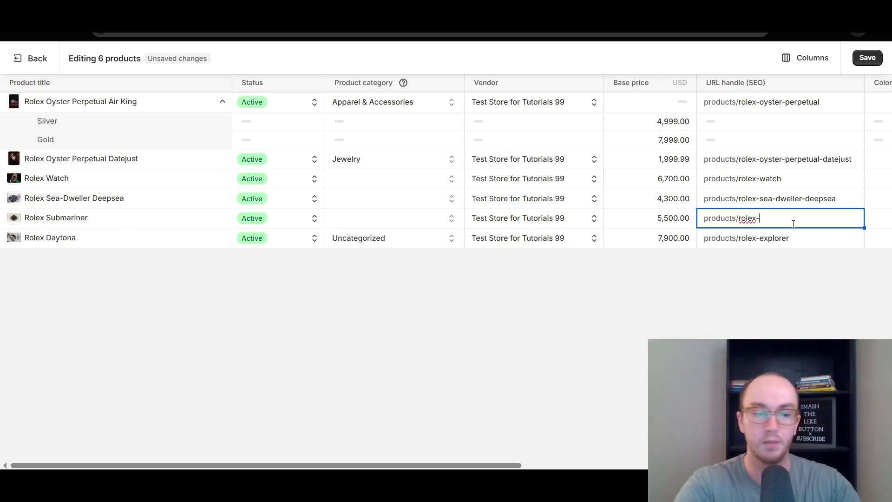
{"action": "type", "text": "submariner"}
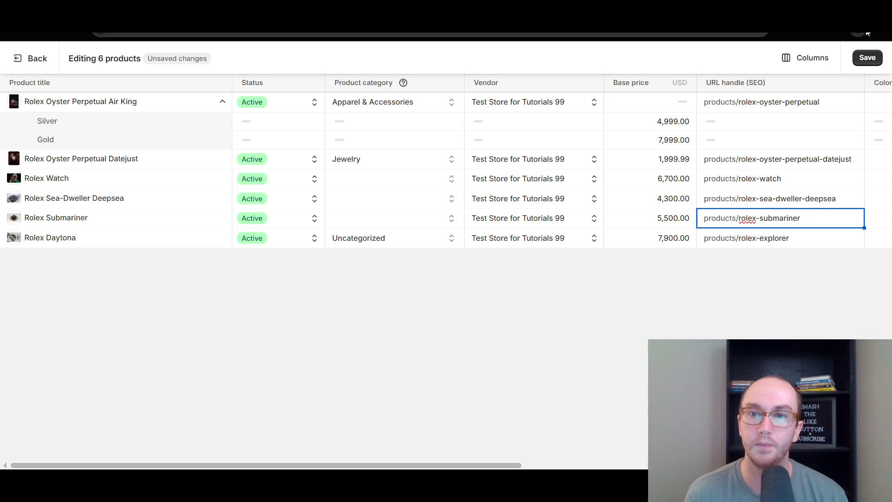
{"action": "left_click", "coordinate": [868, 58]}
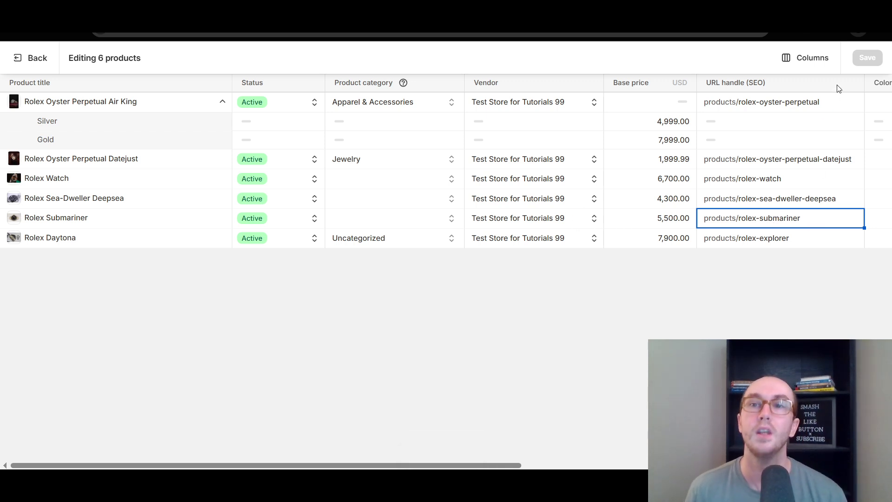
- Append a trailing hyphen to the Rolex Watch handle and save
{"action": "left_click", "coordinate": [809, 161]}
{"action": "triple_click", "coordinate": [806, 180]}
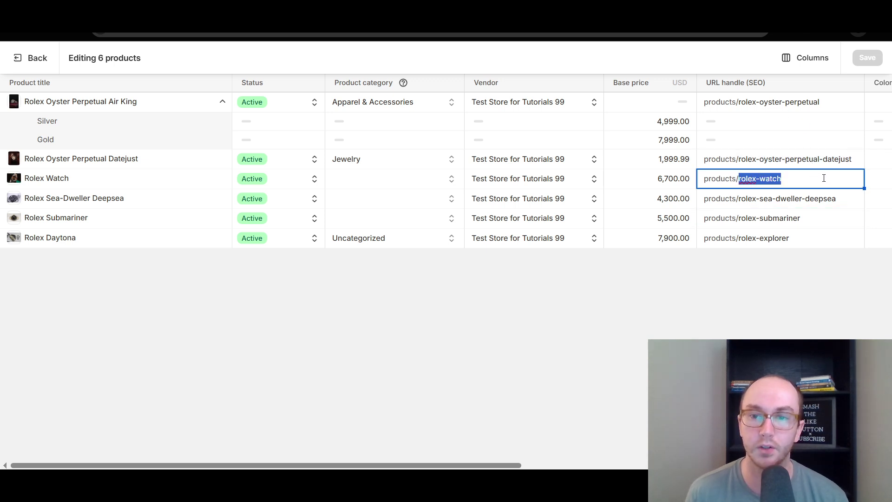
{"action": "left_click", "coordinate": [806, 268]}
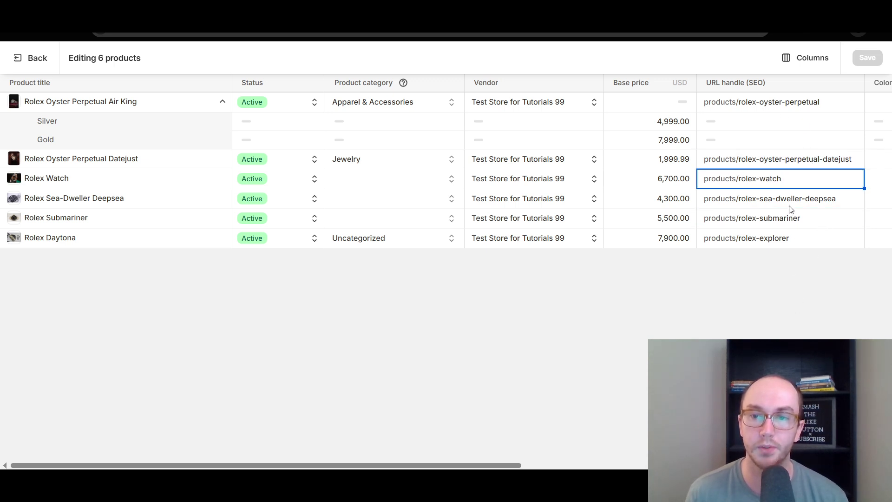
{"action": "left_click", "coordinate": [796, 181]}
{"action": "type", "text": "-"}
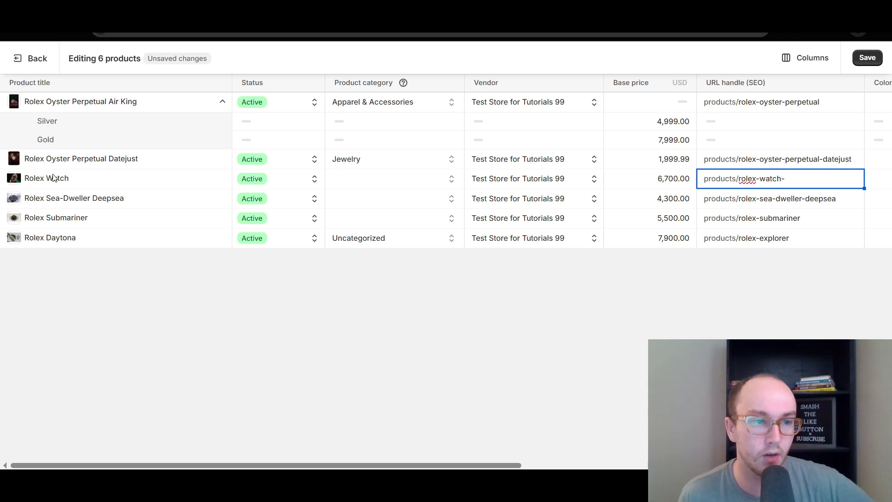
{"action": "left_click", "coordinate": [762, 215]}
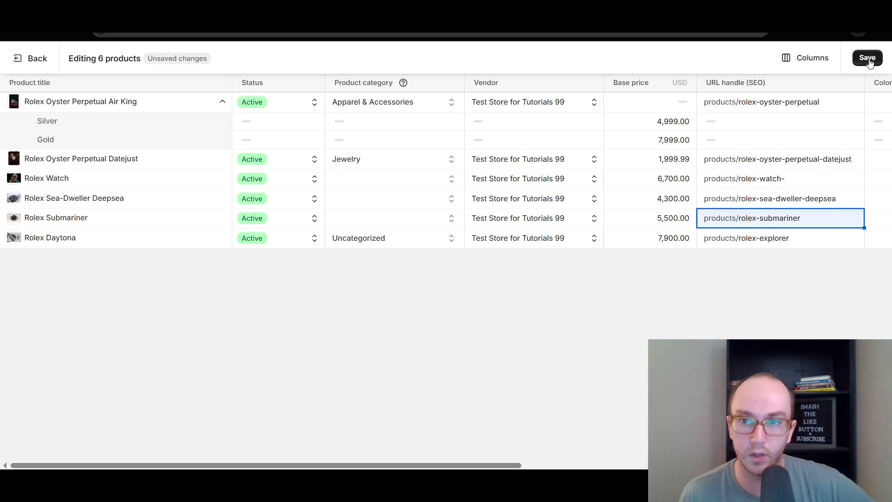
{"action": "left_click", "coordinate": [868, 57]}
- Remove the hyphen to restore 'rolex-watch' and save again
{"action": "left_click", "coordinate": [798, 181]}
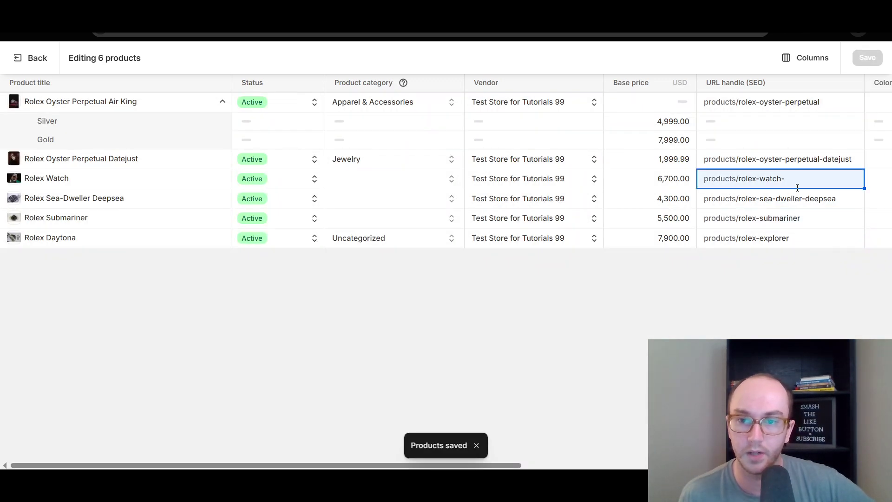
{"action": "key", "text": "BackSpace"}
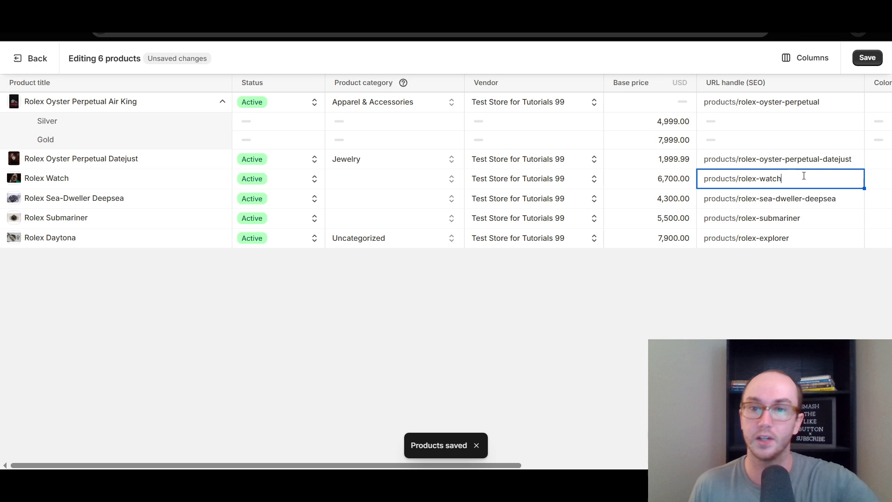
{"action": "left_click", "coordinate": [867, 57]}
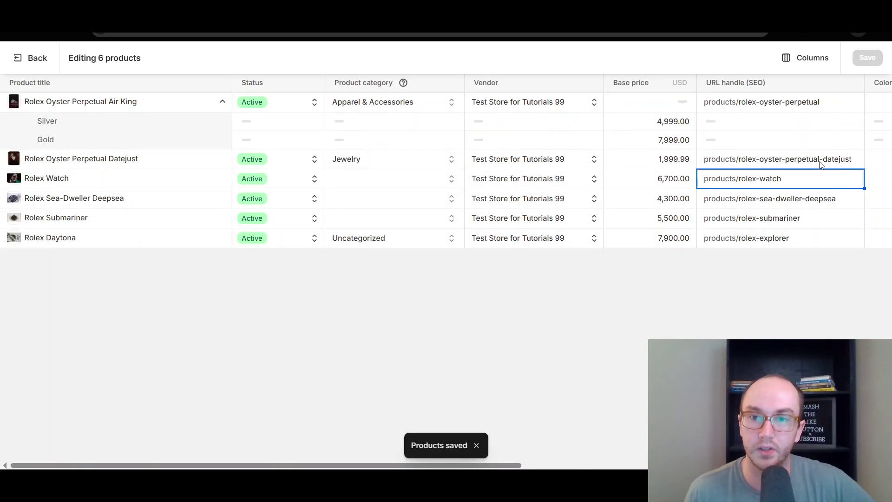
- Review the saved handles, including rolex-submariner, and return to the Products list
{"action": "left_click", "coordinate": [785, 219]}
{"action": "left_click", "coordinate": [786, 239]}
{"action": "left_click", "coordinate": [786, 224]}
{"action": "left_click", "coordinate": [784, 198]}
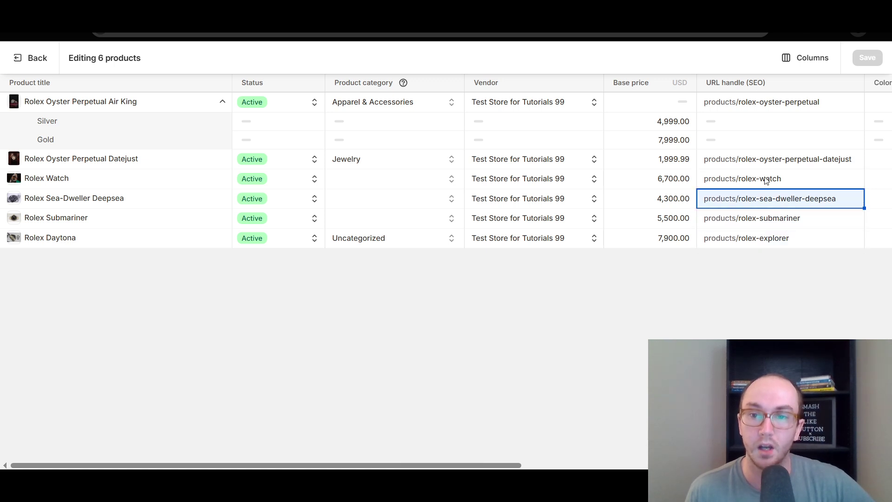
{"action": "left_click", "coordinate": [768, 181]}
{"action": "left_click", "coordinate": [784, 231]}
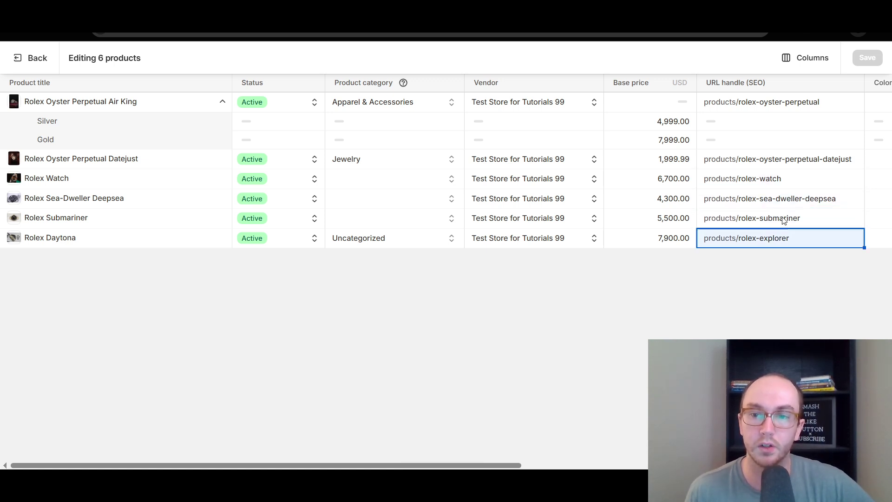
{"action": "left_click", "coordinate": [785, 225]}
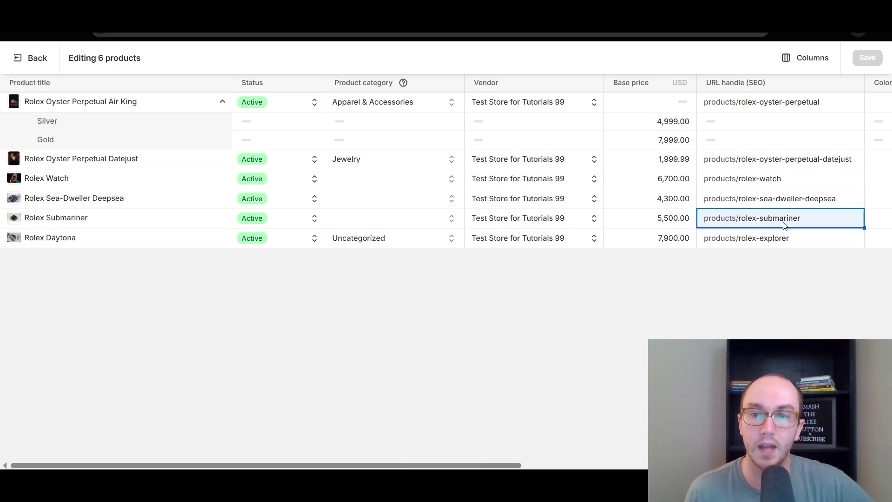
{"action": "left_click", "coordinate": [47, 68]}
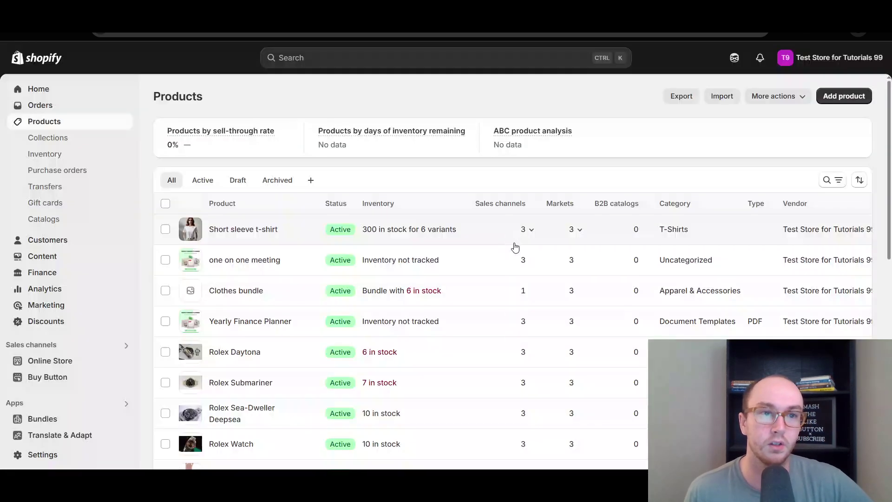
{"action": "scroll", "coordinate": [212, 382], "scroll_direction": "down", "scroll_amount": 10}
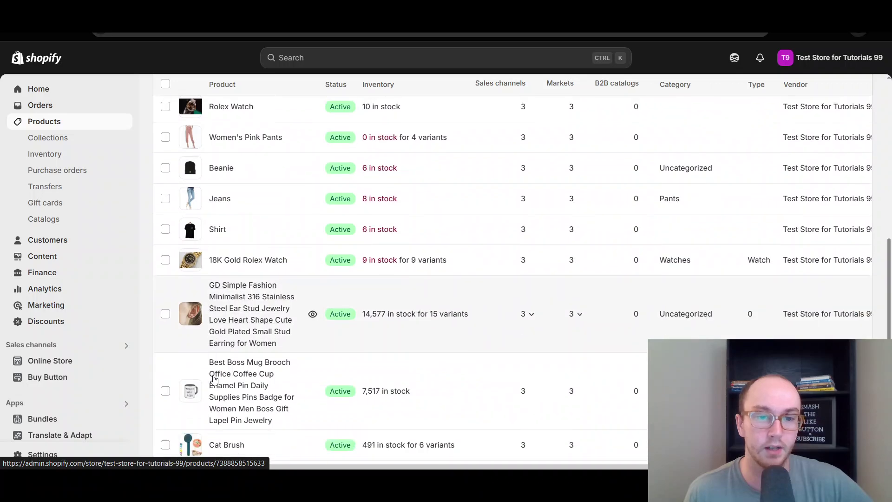
{"action": "scroll", "coordinate": [438, 384], "scroll_direction": "up", "scroll_amount": 10}
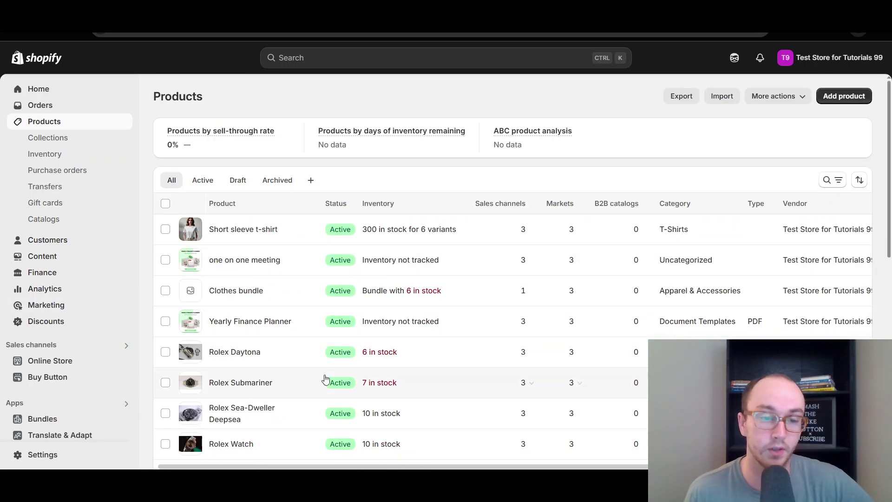
{"action": "mouse_move", "coordinate": [379, 136]}
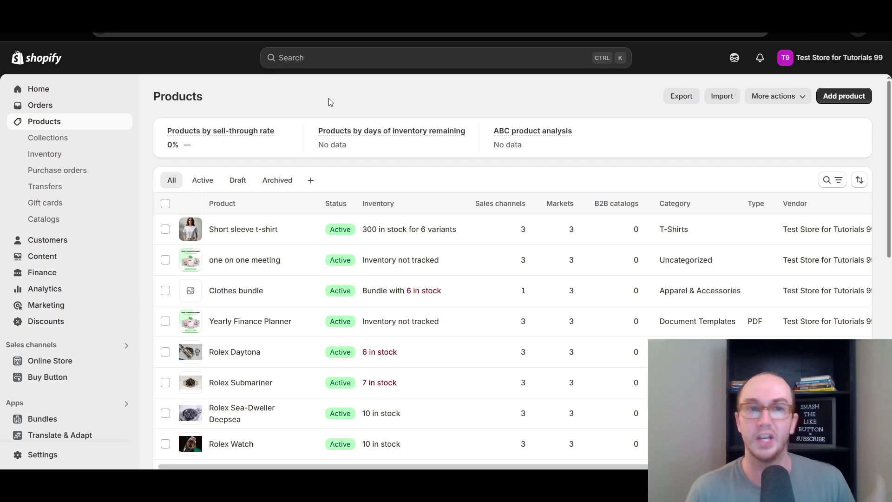
{"action": "key", "text": "ctrl+Tab"}
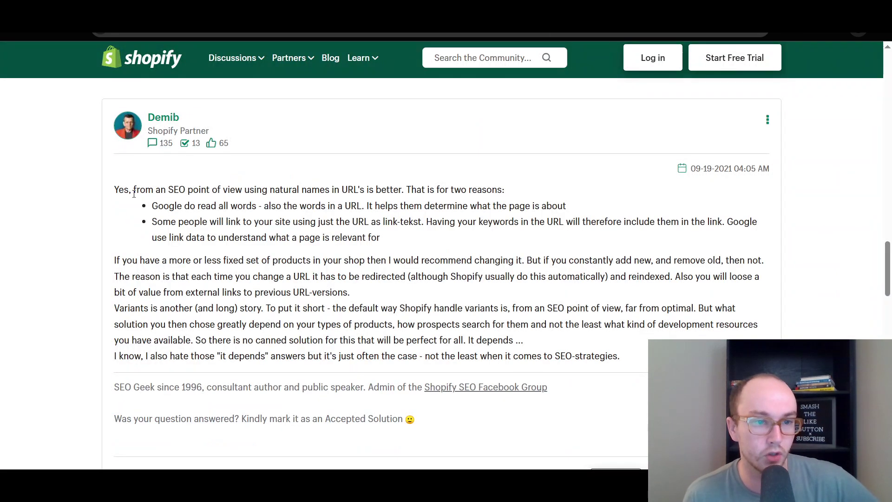
{"action": "left_click_drag", "start_coordinate": [116, 191], "coordinate": [394, 192]}
{"action": "left_click", "coordinate": [393, 191]}
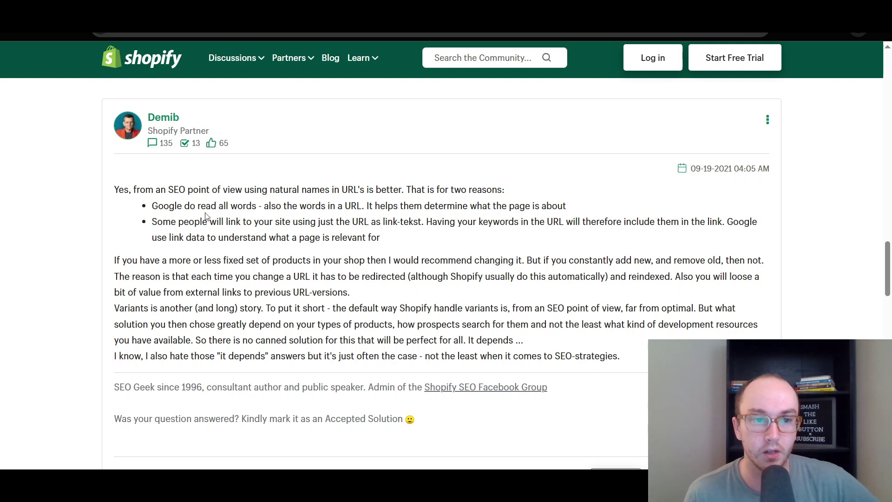
{"action": "left_click_drag", "start_coordinate": [153, 206], "coordinate": [572, 211]}
{"action": "left_click", "coordinate": [572, 211]}
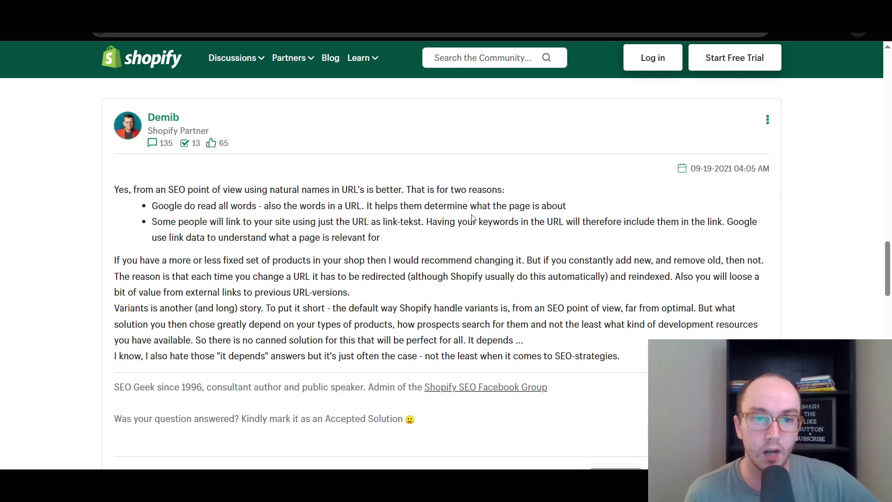
{"action": "left_click_drag", "start_coordinate": [439, 213], "coordinate": [564, 222]}
{"action": "left_click", "coordinate": [463, 217]}
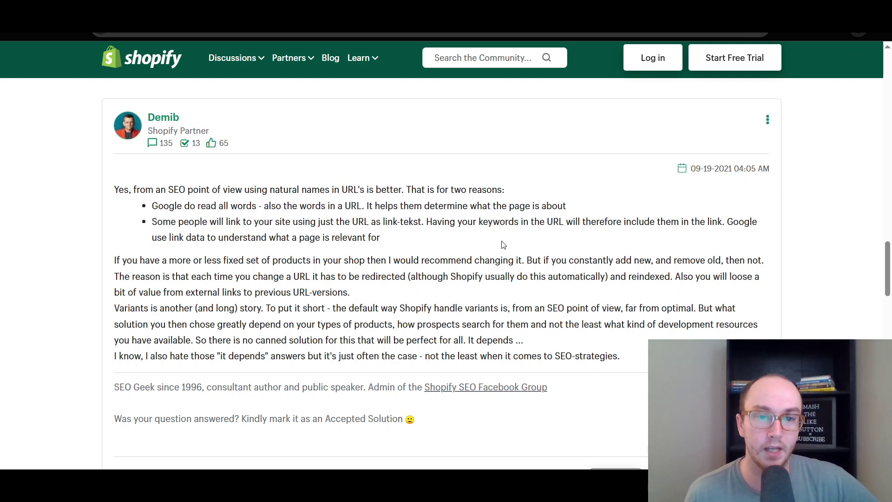
{"action": "left_click_drag", "start_coordinate": [504, 245], "coordinate": [361, 223]}
{"action": "left_click", "coordinate": [422, 225]}
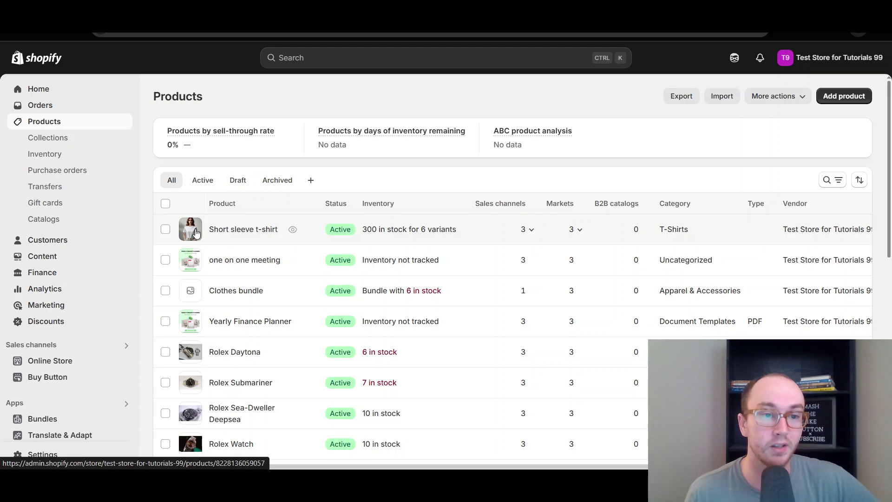
{"action": "left_click", "coordinate": [166, 203]}
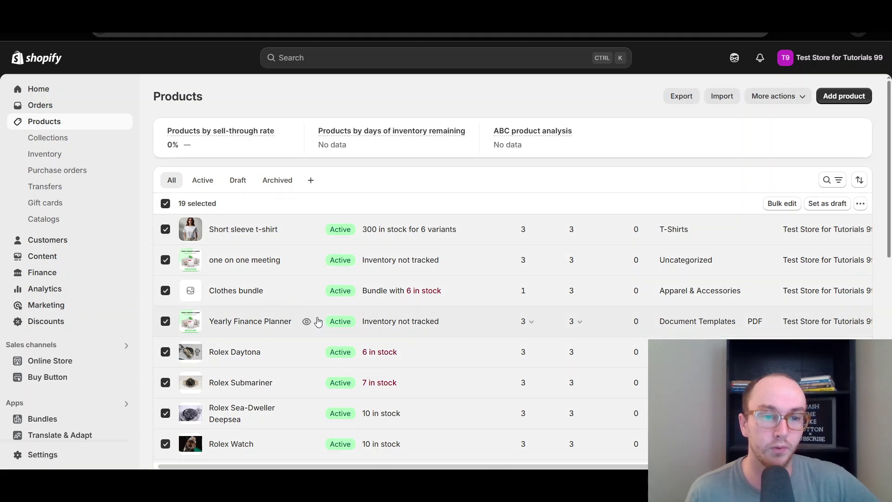
{"action": "scroll", "coordinate": [309, 362], "scroll_direction": "down", "scroll_amount": 6}
{"action": "scroll", "coordinate": [292, 415], "scroll_direction": "down", "scroll_amount": 4}
{"action": "scroll", "coordinate": [291, 395], "scroll_direction": "up", "scroll_amount": 10}
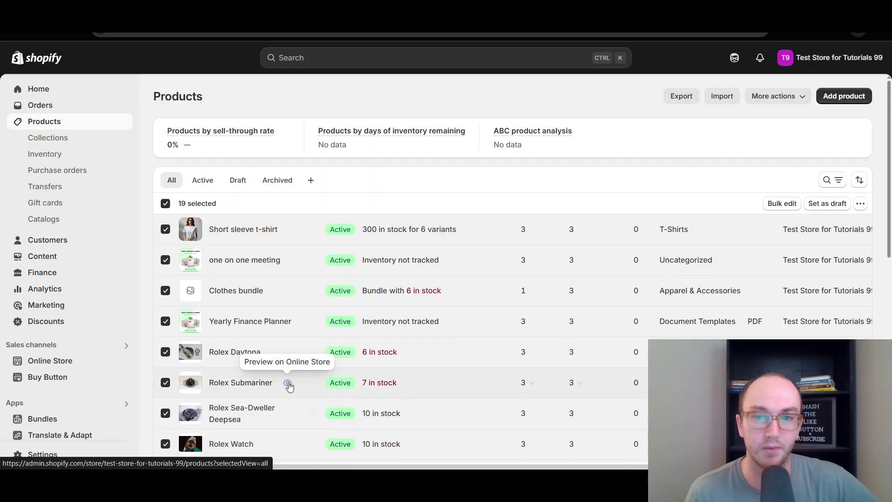
{"action": "key", "text": "Escape"}
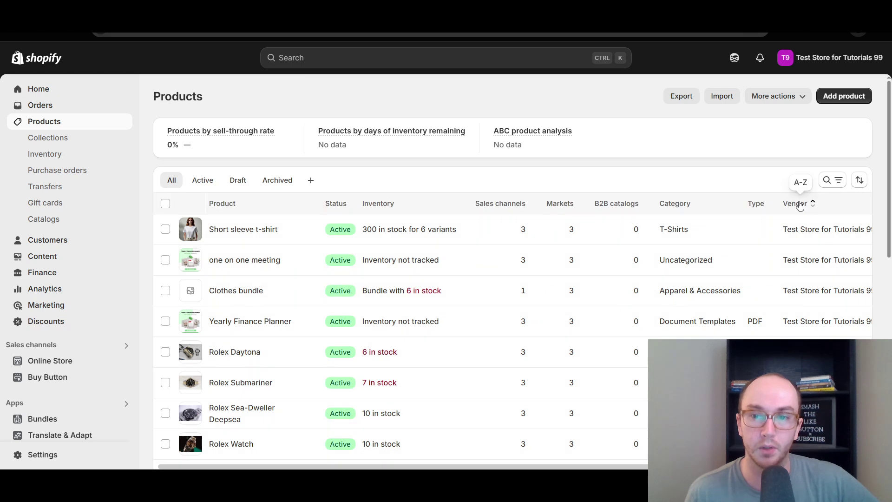